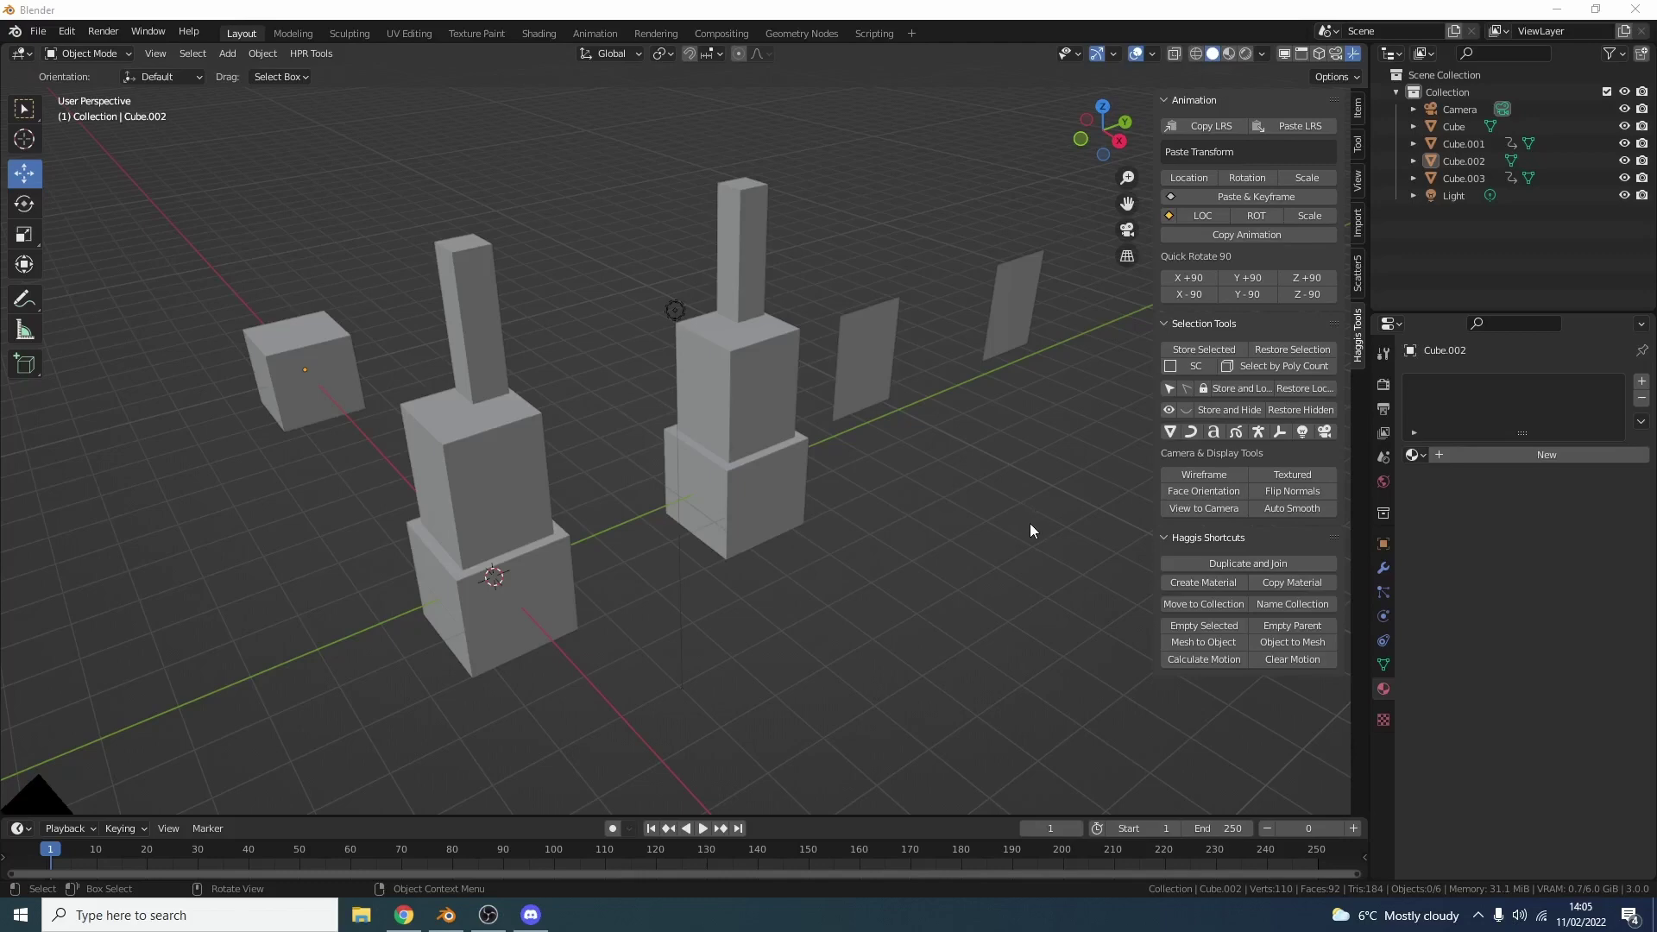
- Select Cube and Cube.001 and paste Cube's location, rotation and scale onto Cube.001
click(311, 53)
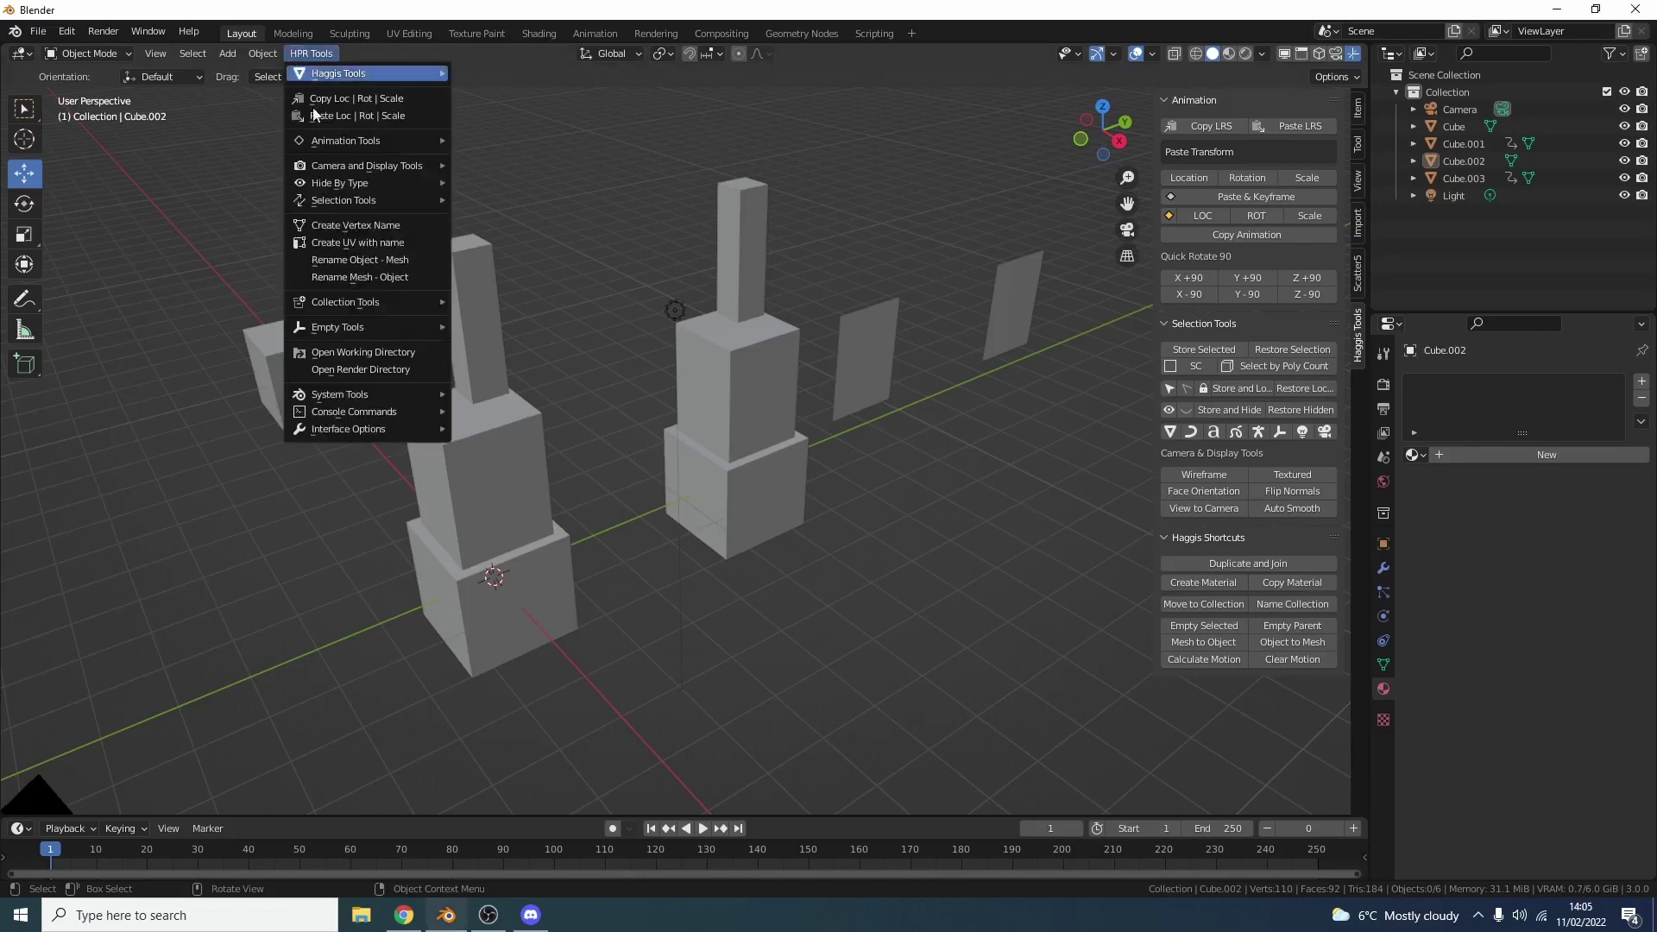
click(434, 473)
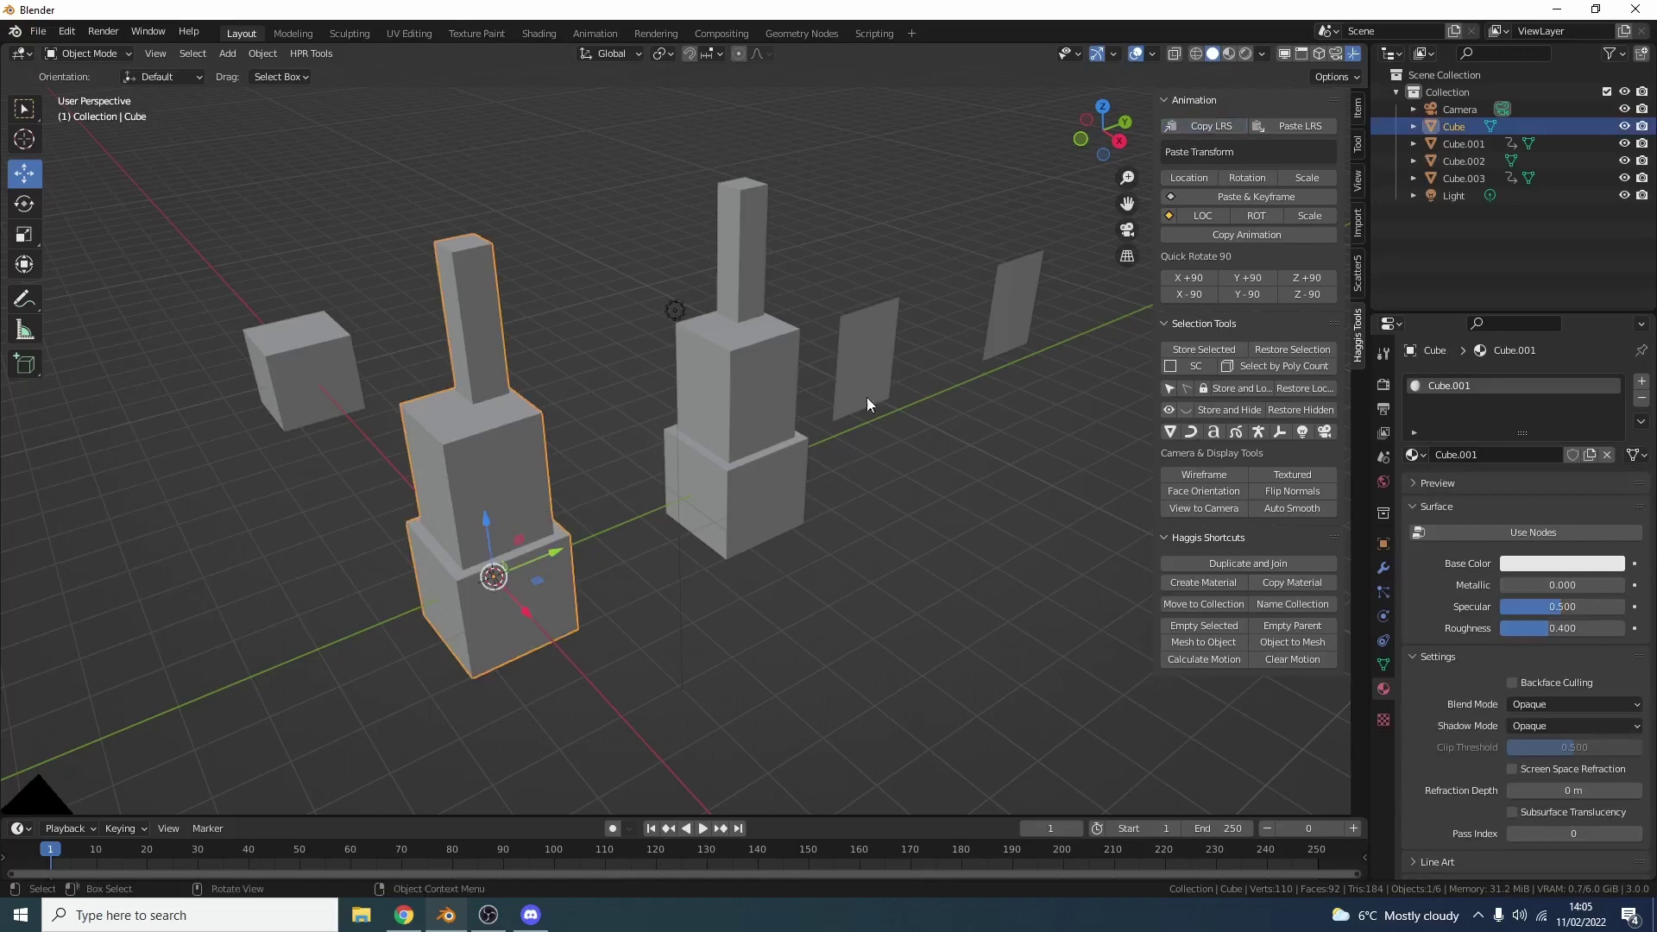
click(766, 402)
click(1296, 125)
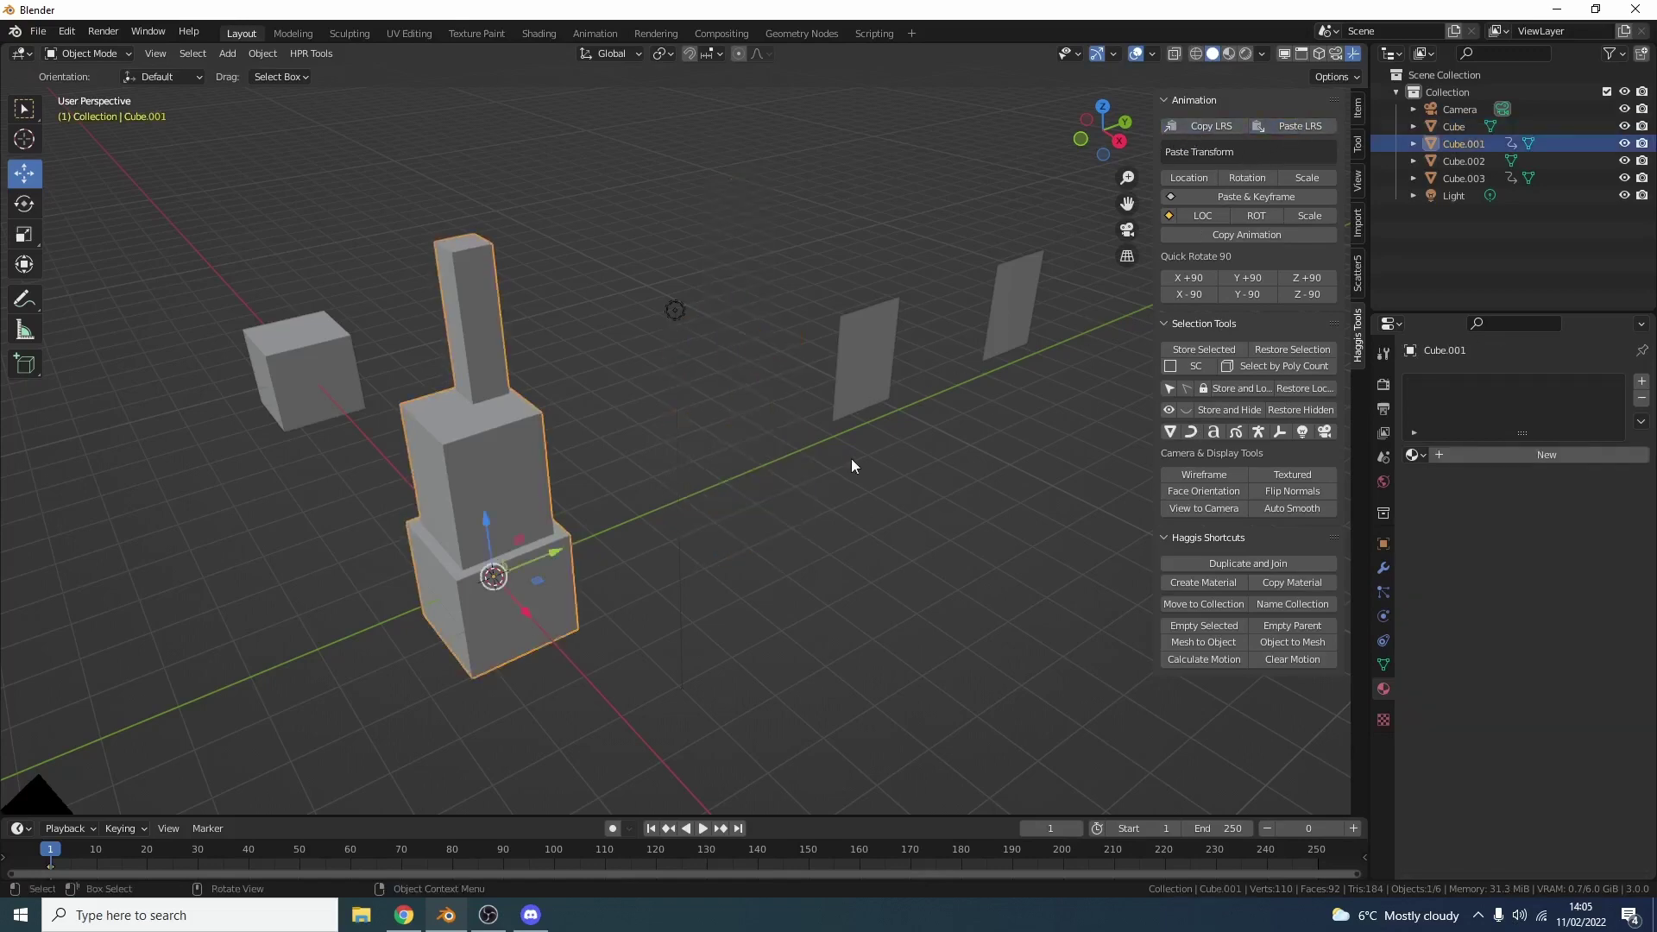
- Move Cube.001 aside, Paste & Keyframe its transform, then move it out to the right
drag(549, 554, 716, 485)
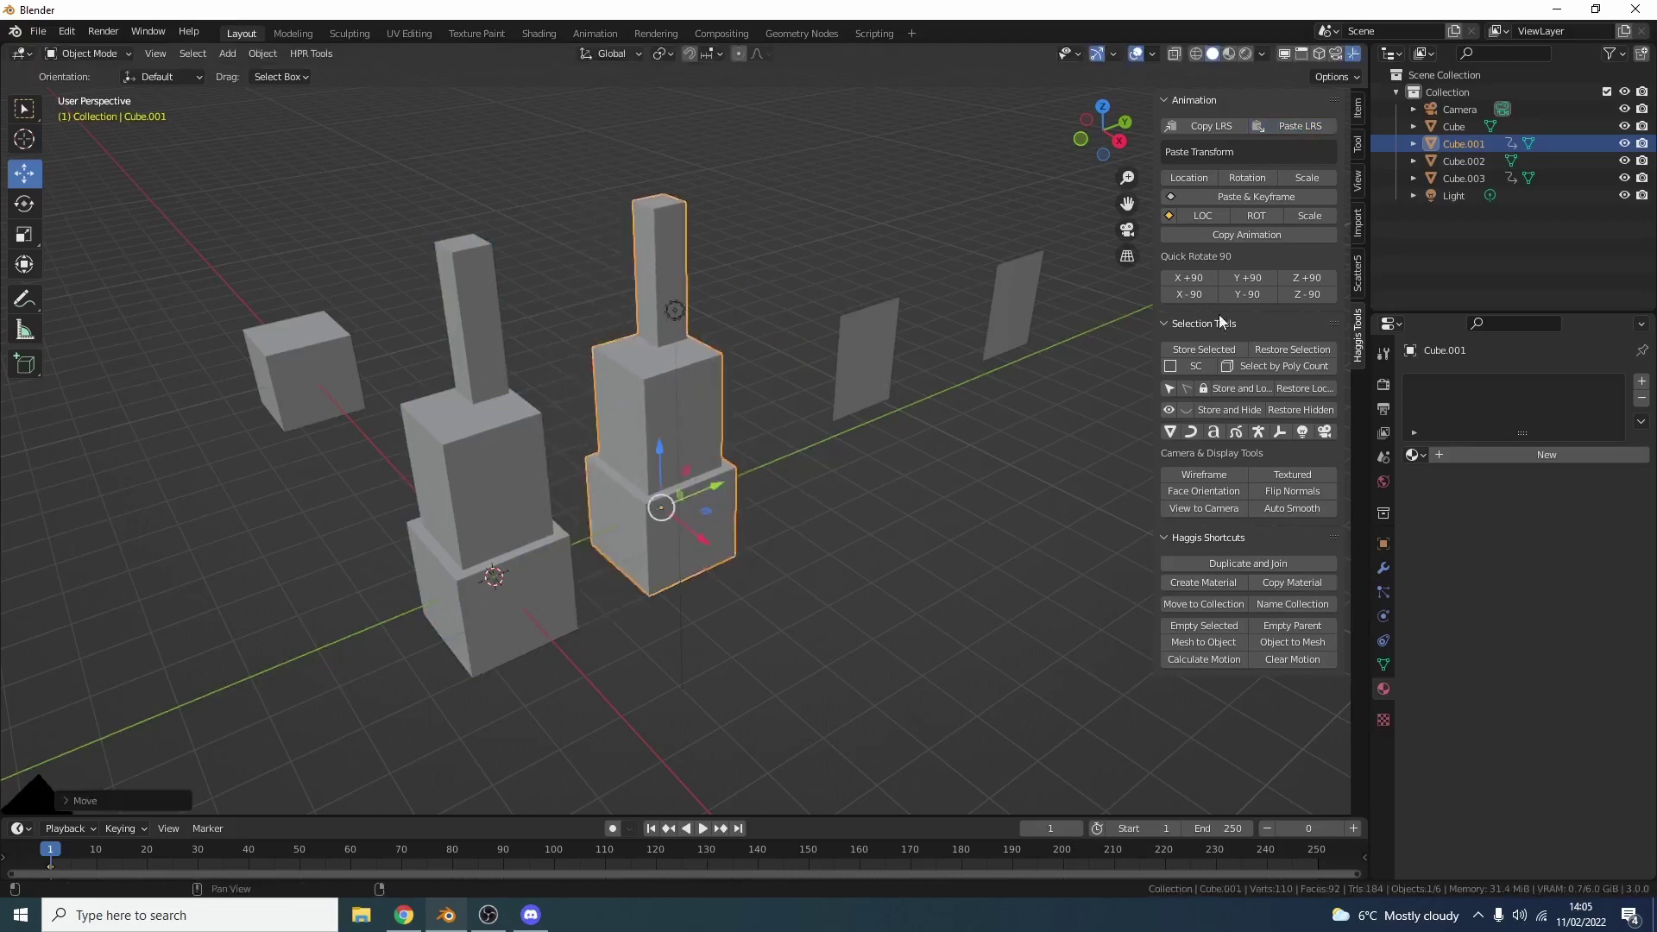
click(1253, 196)
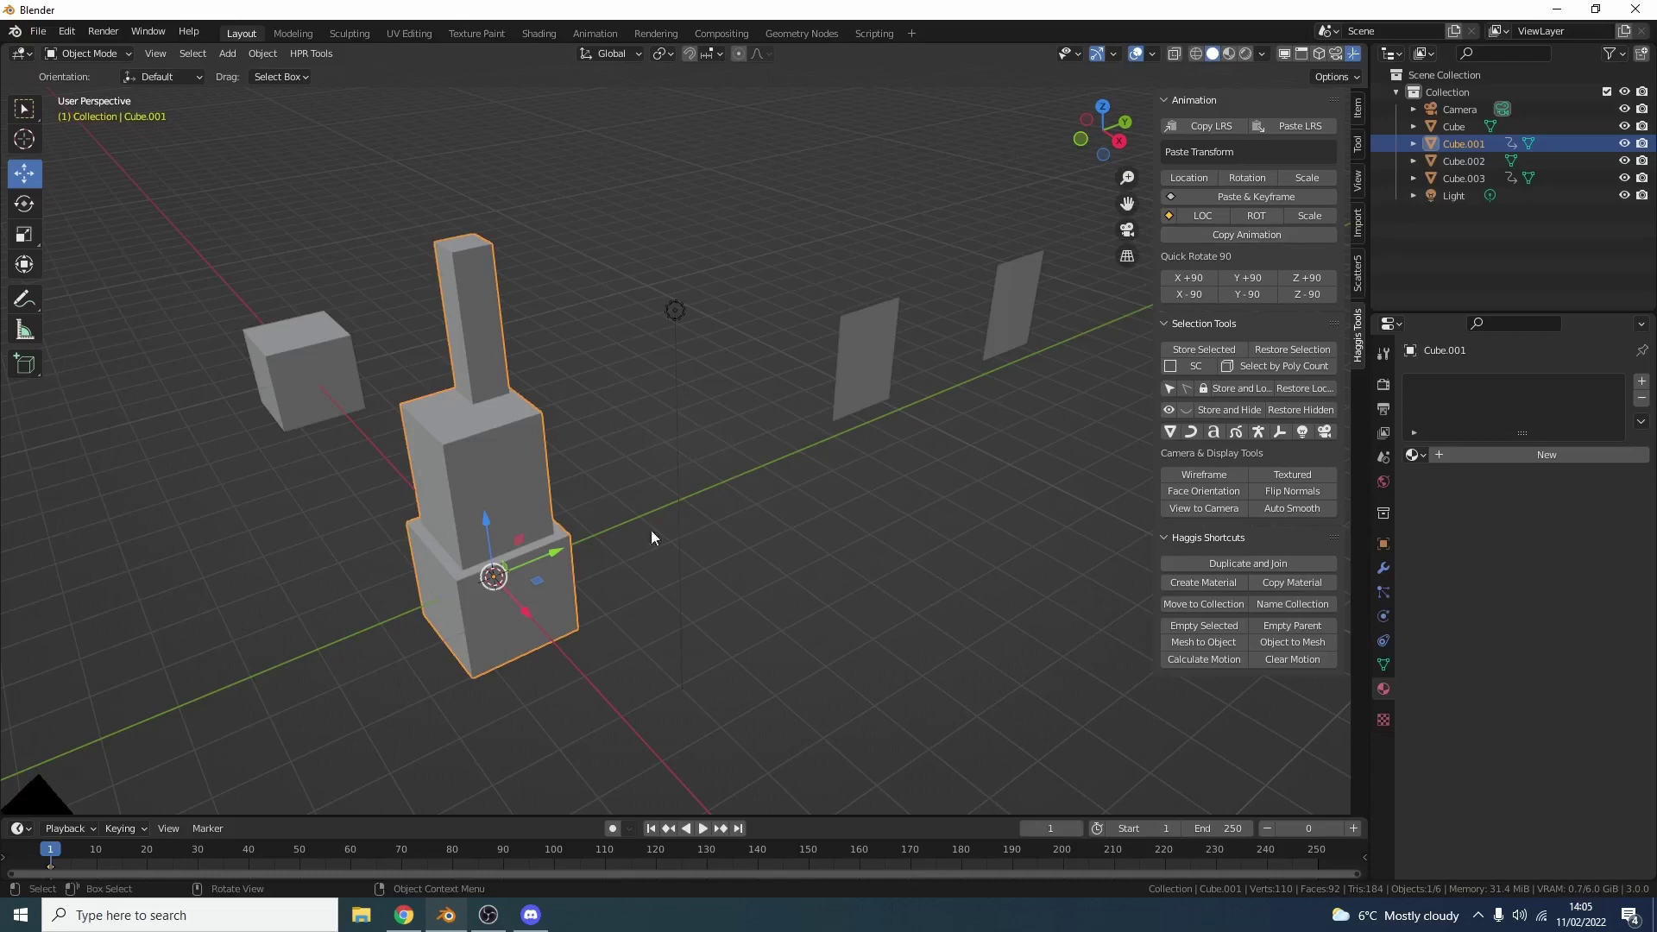
drag(553, 552, 794, 452)
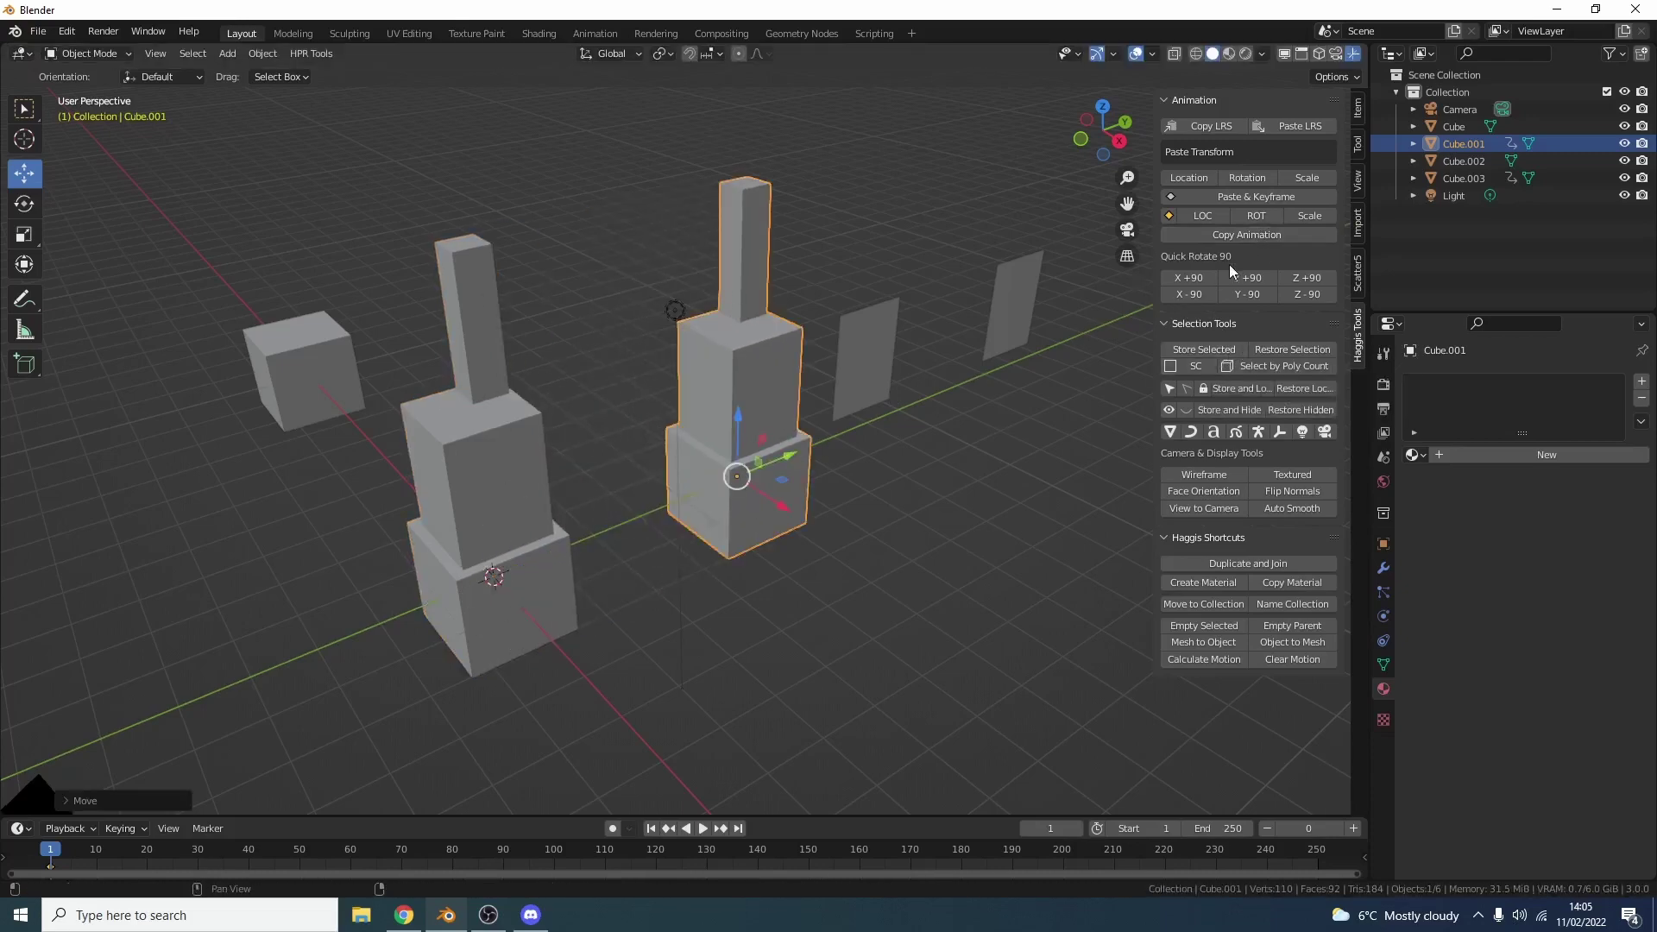
- Quick-rotate both towers 90° around X, Y and Z, then return them upright
shift+click(489, 506)
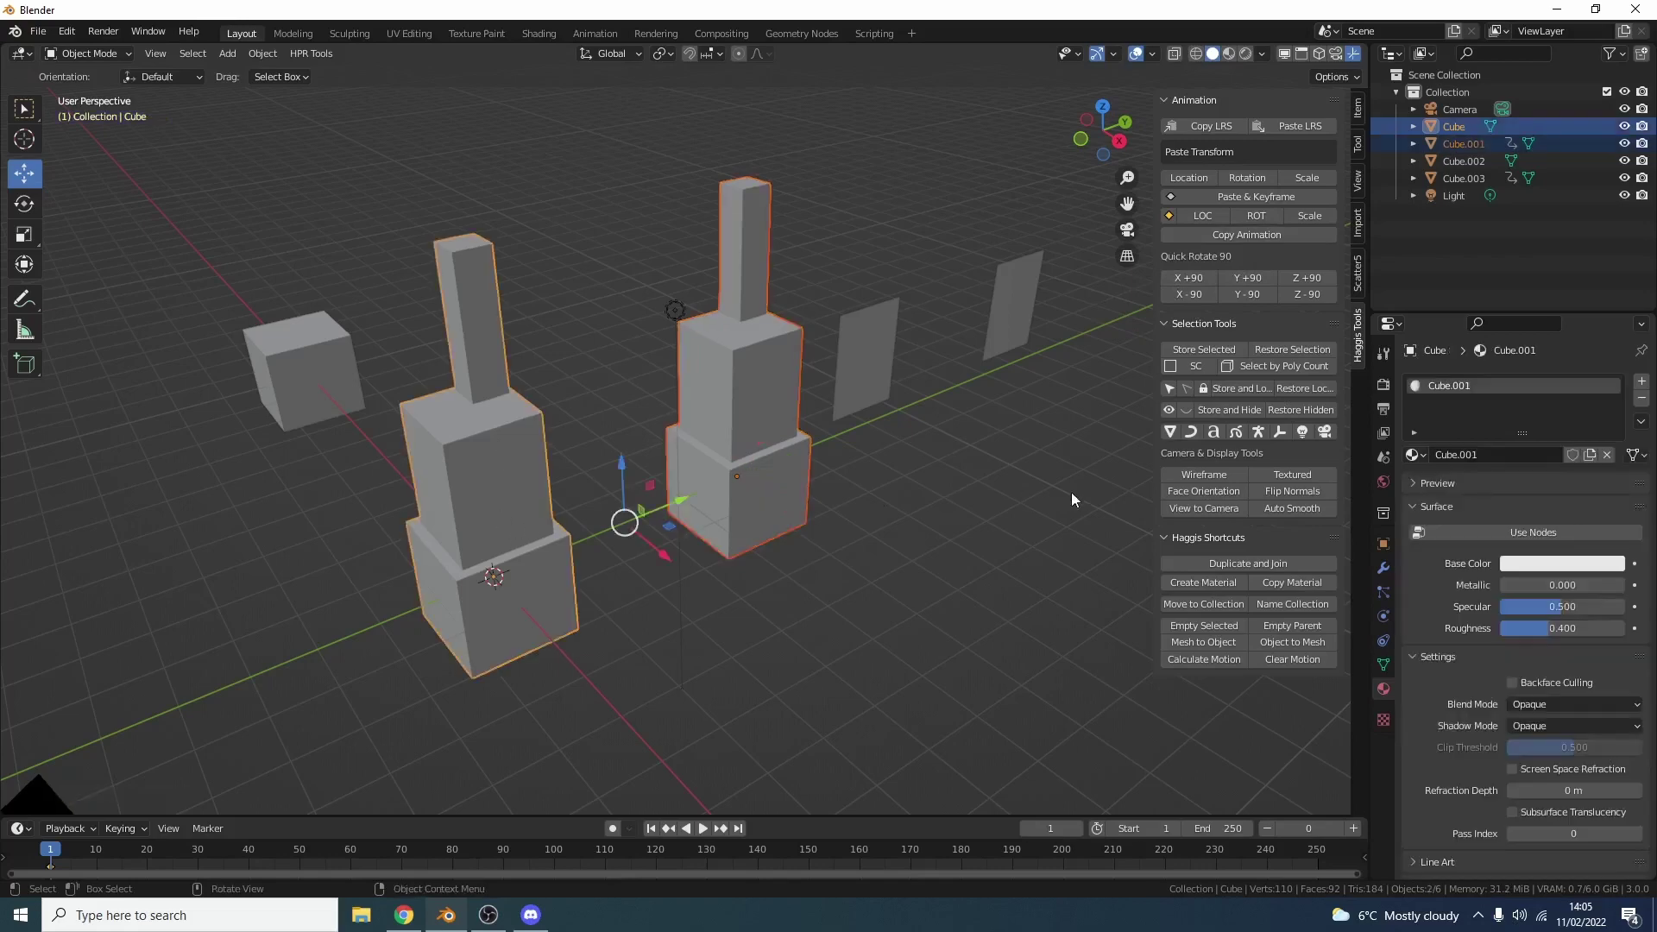
click(1190, 278)
click(1236, 281)
click(1244, 280)
click(1309, 280)
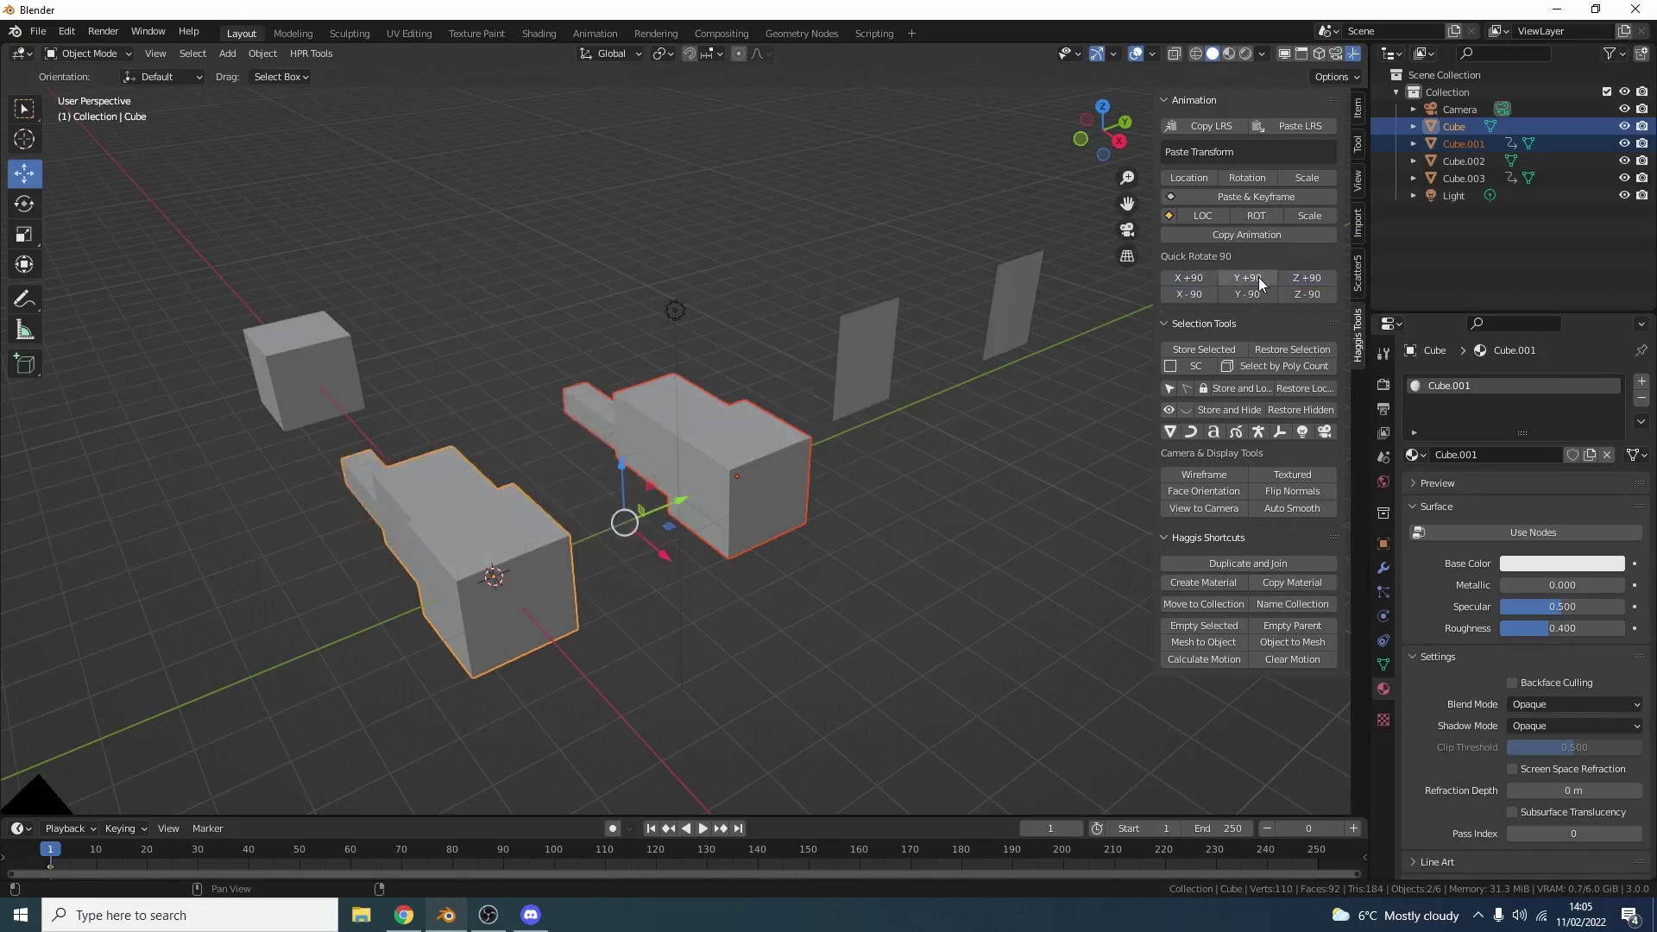
click(1203, 278)
click(1206, 278)
click(1198, 293)
click(1198, 293)
click(1262, 298)
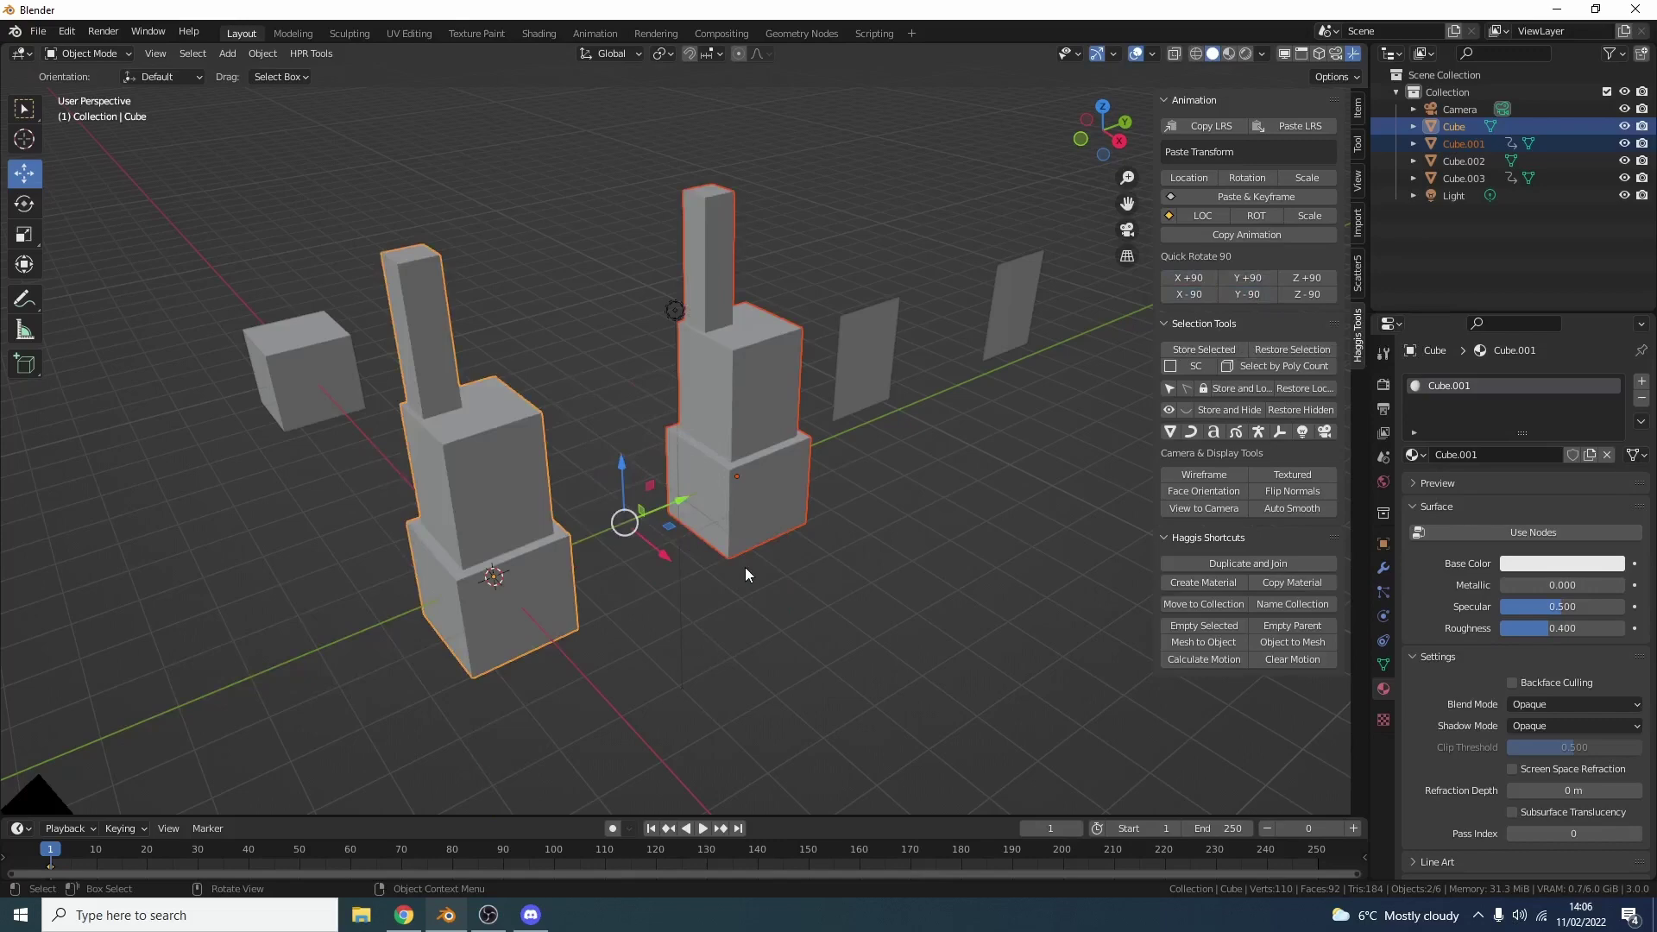
- Deselect, then reselect the left tower Cube and extend the selection to Cube.001
click(845, 560)
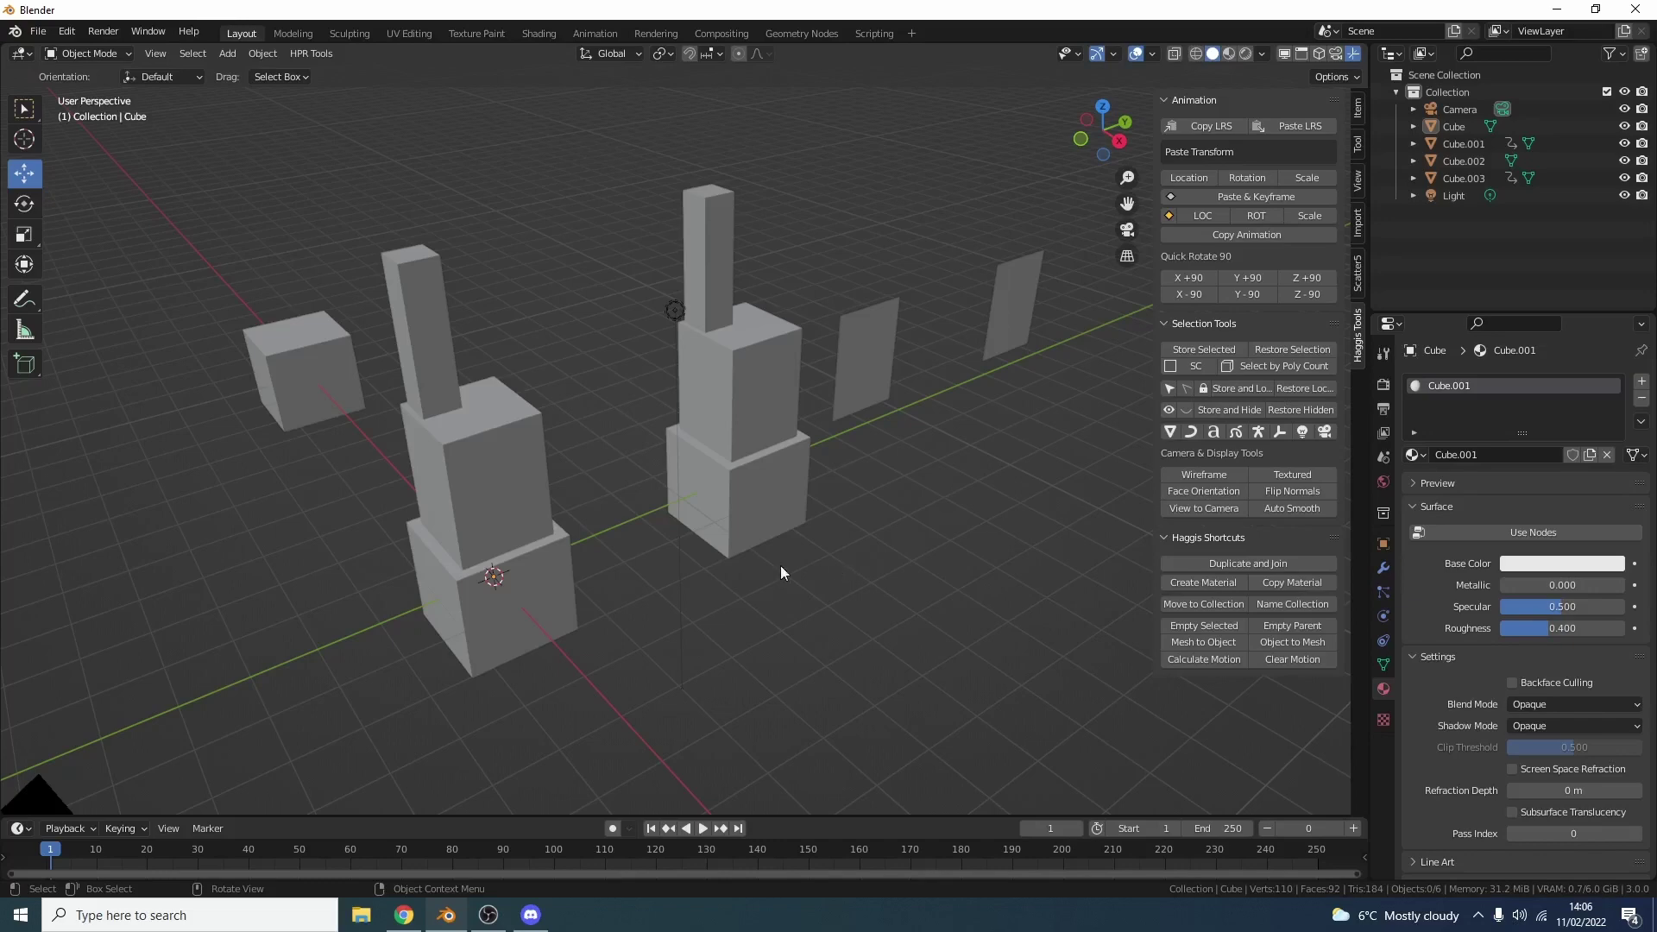
click(525, 528)
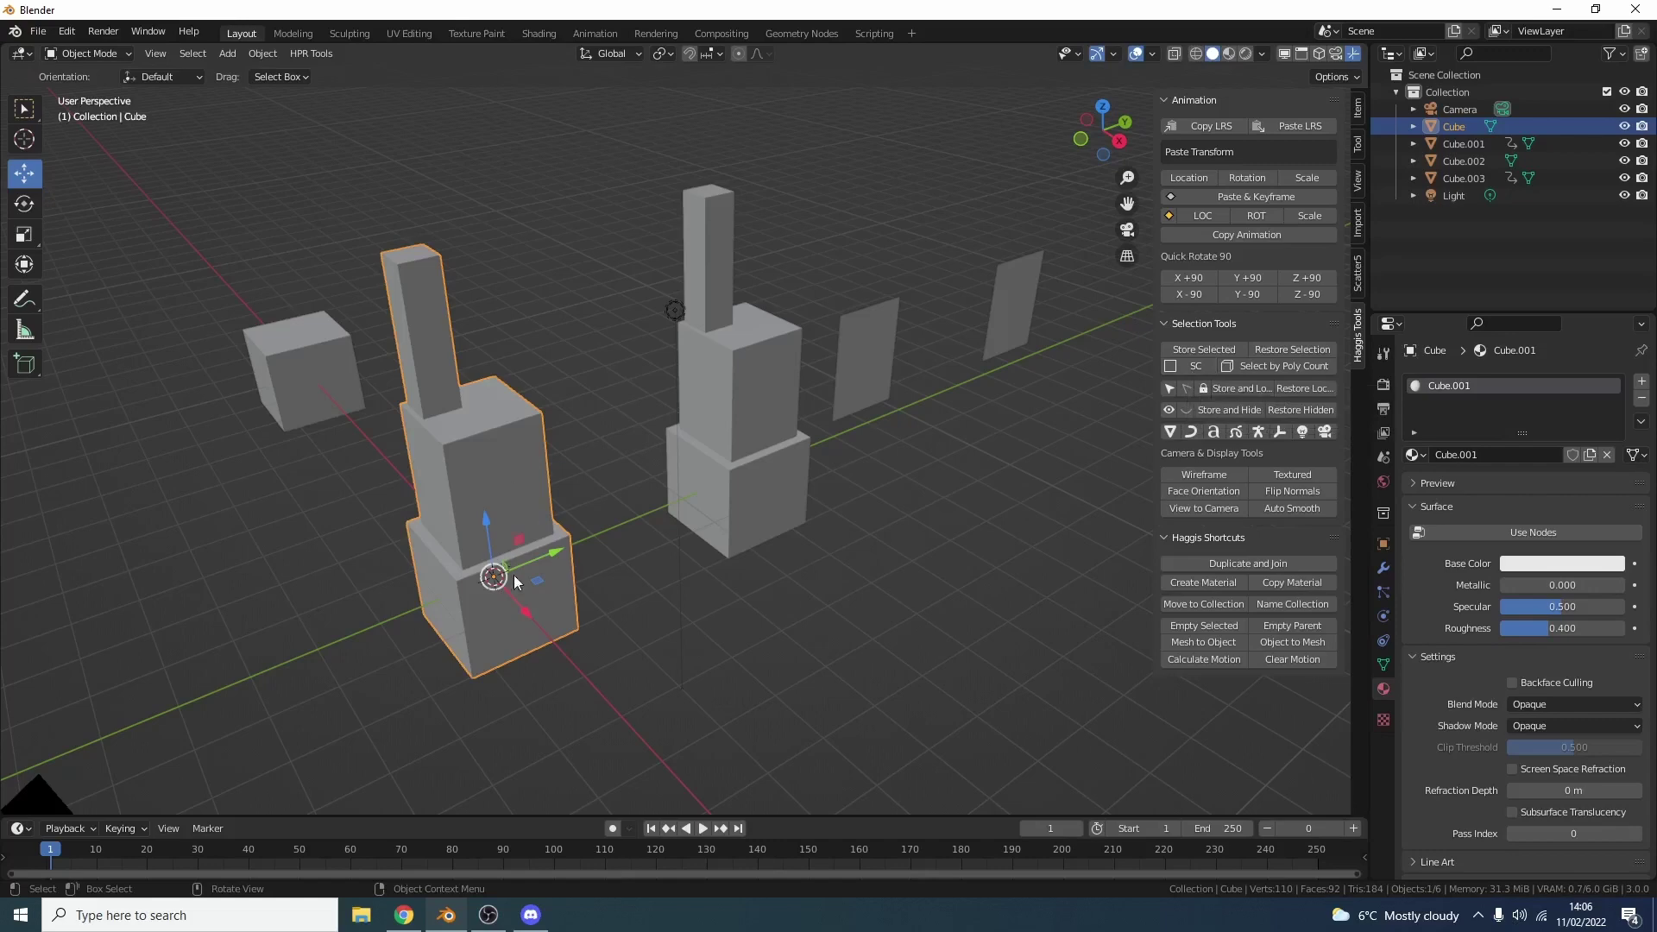
click(1194, 371)
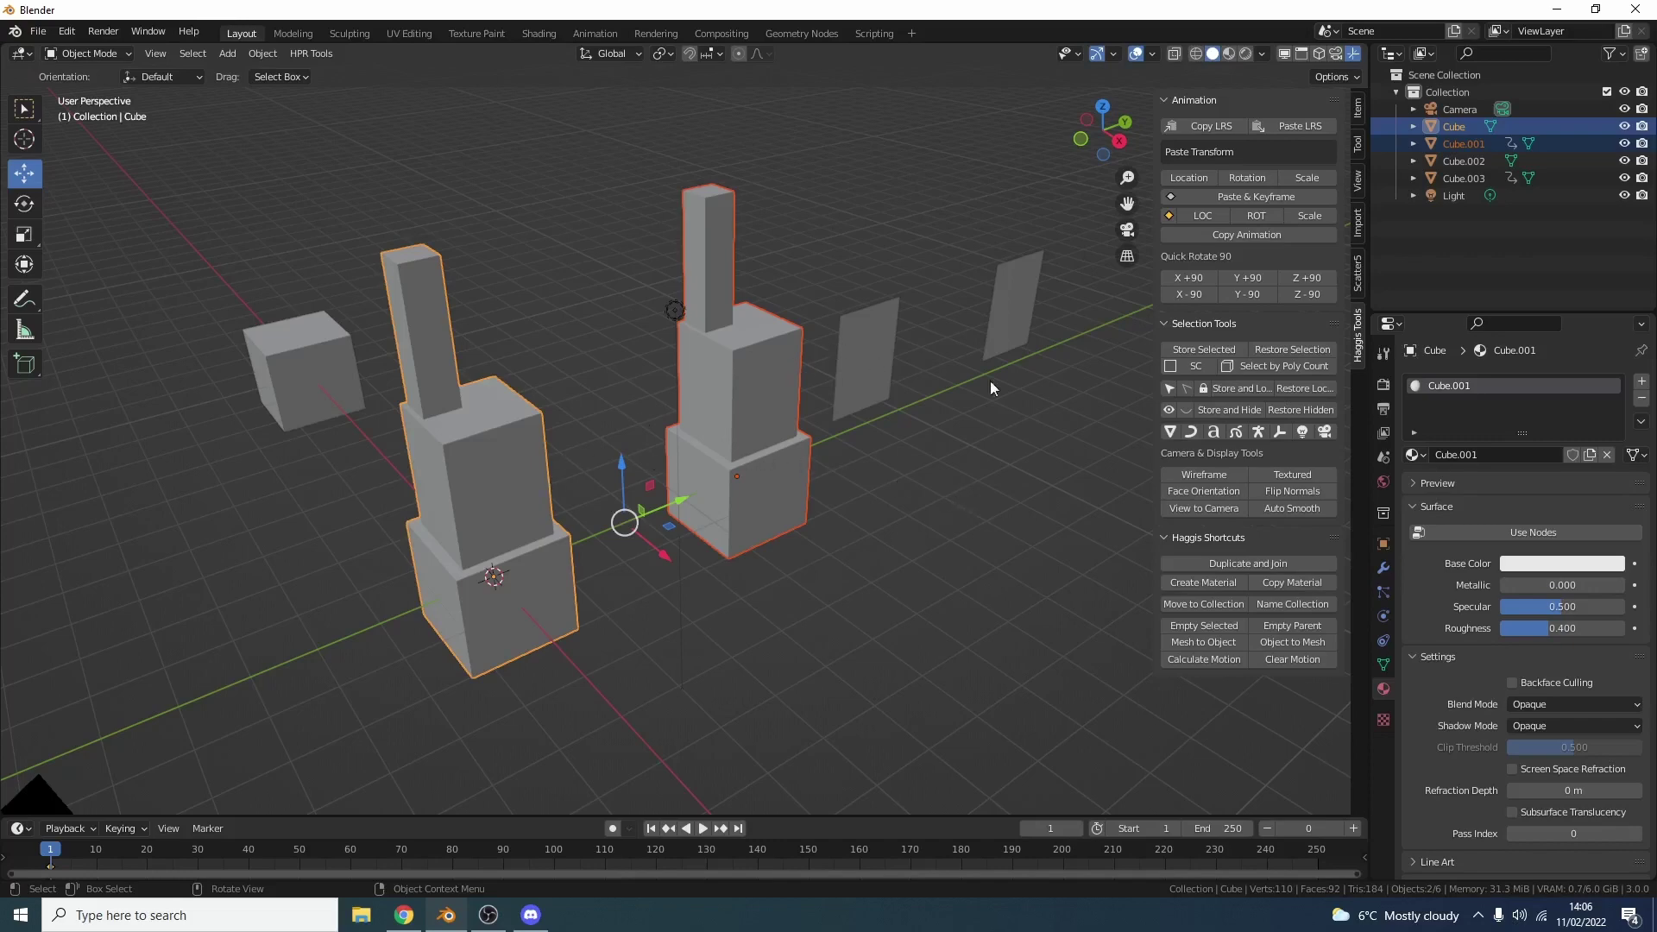
- Open the Select By Poly Count options and drag the dialog to the left
click(1258, 364)
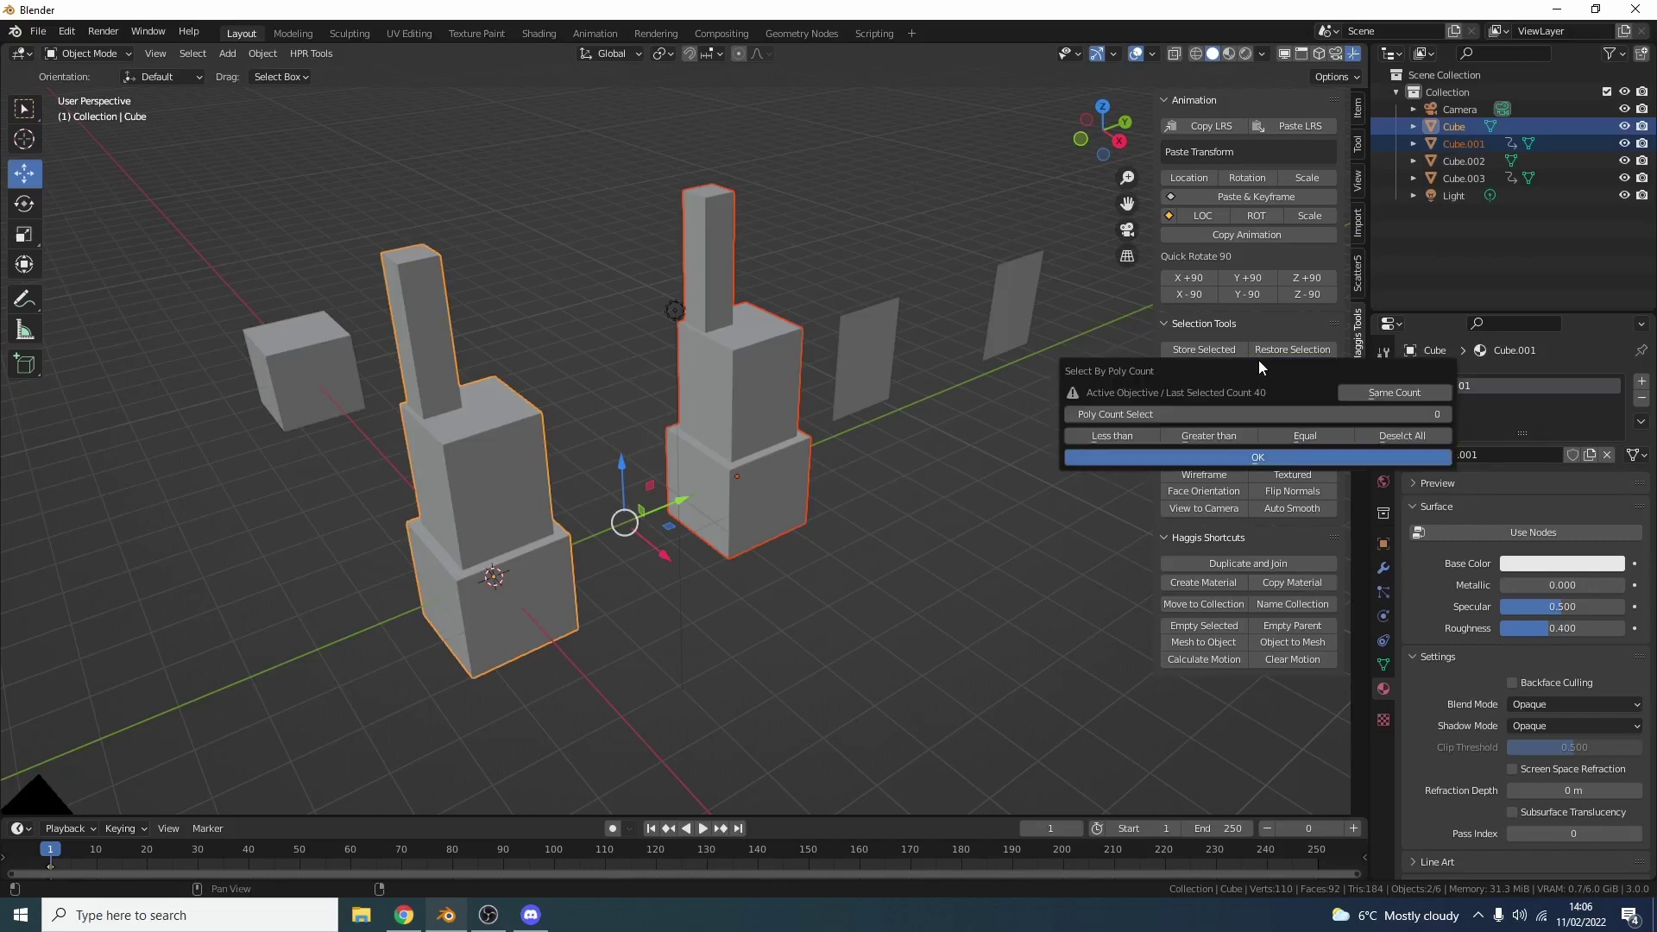
drag(1223, 365, 837, 360)
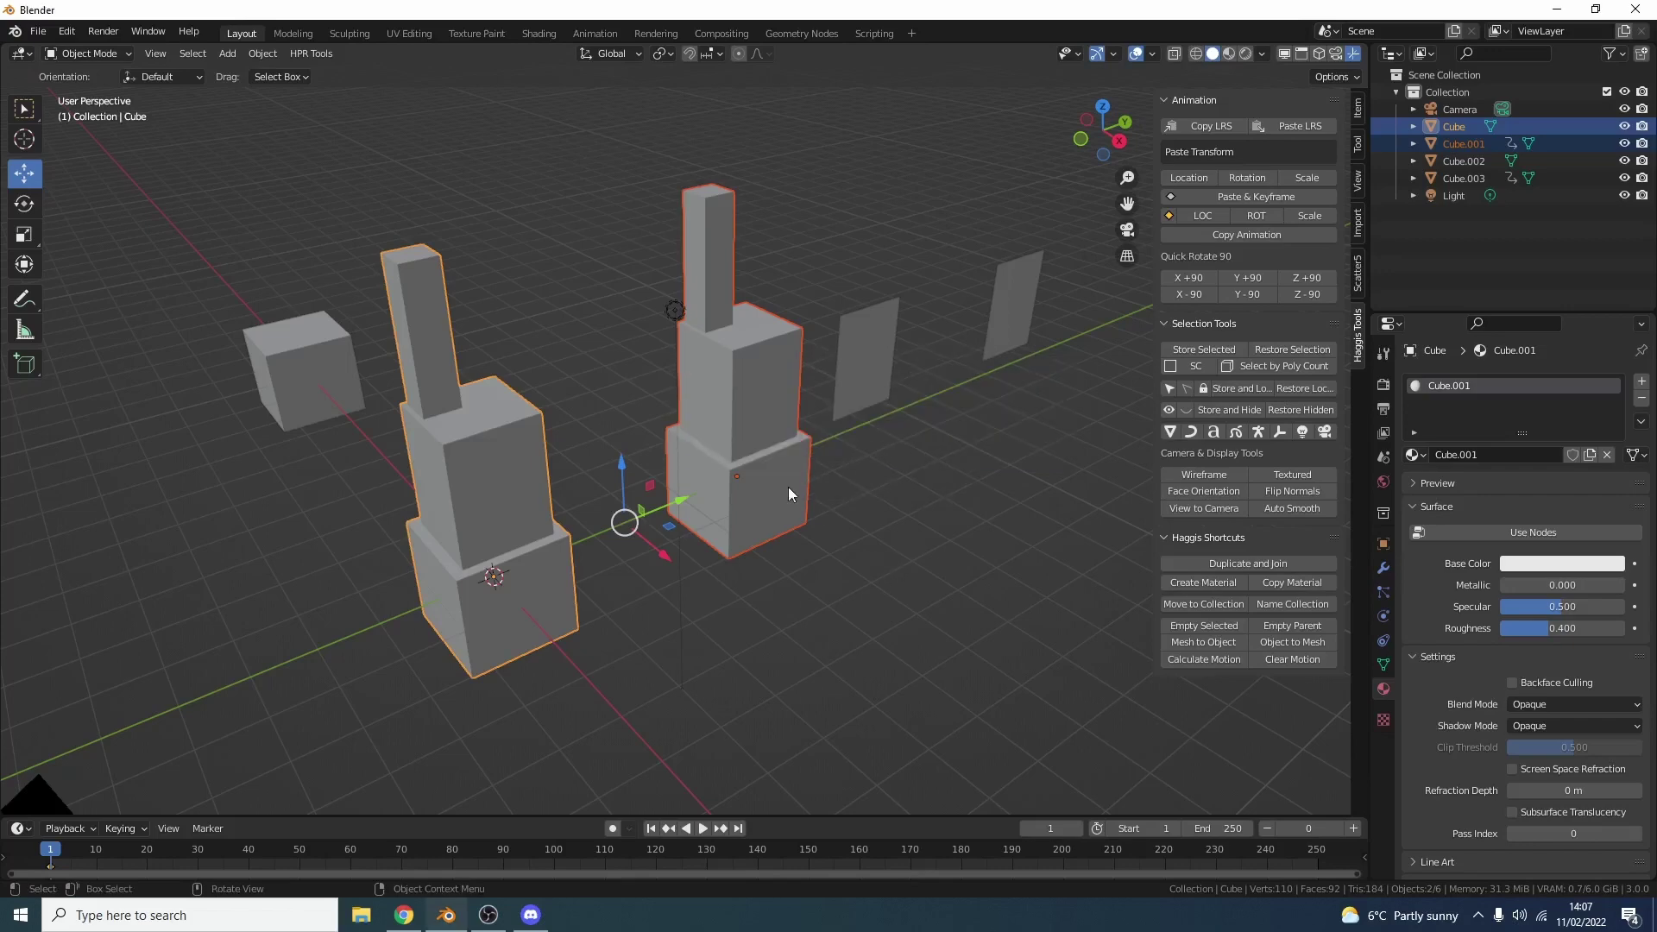
- Move the plane object Cube.003 down and to the right with the gizmo
click(1235, 391)
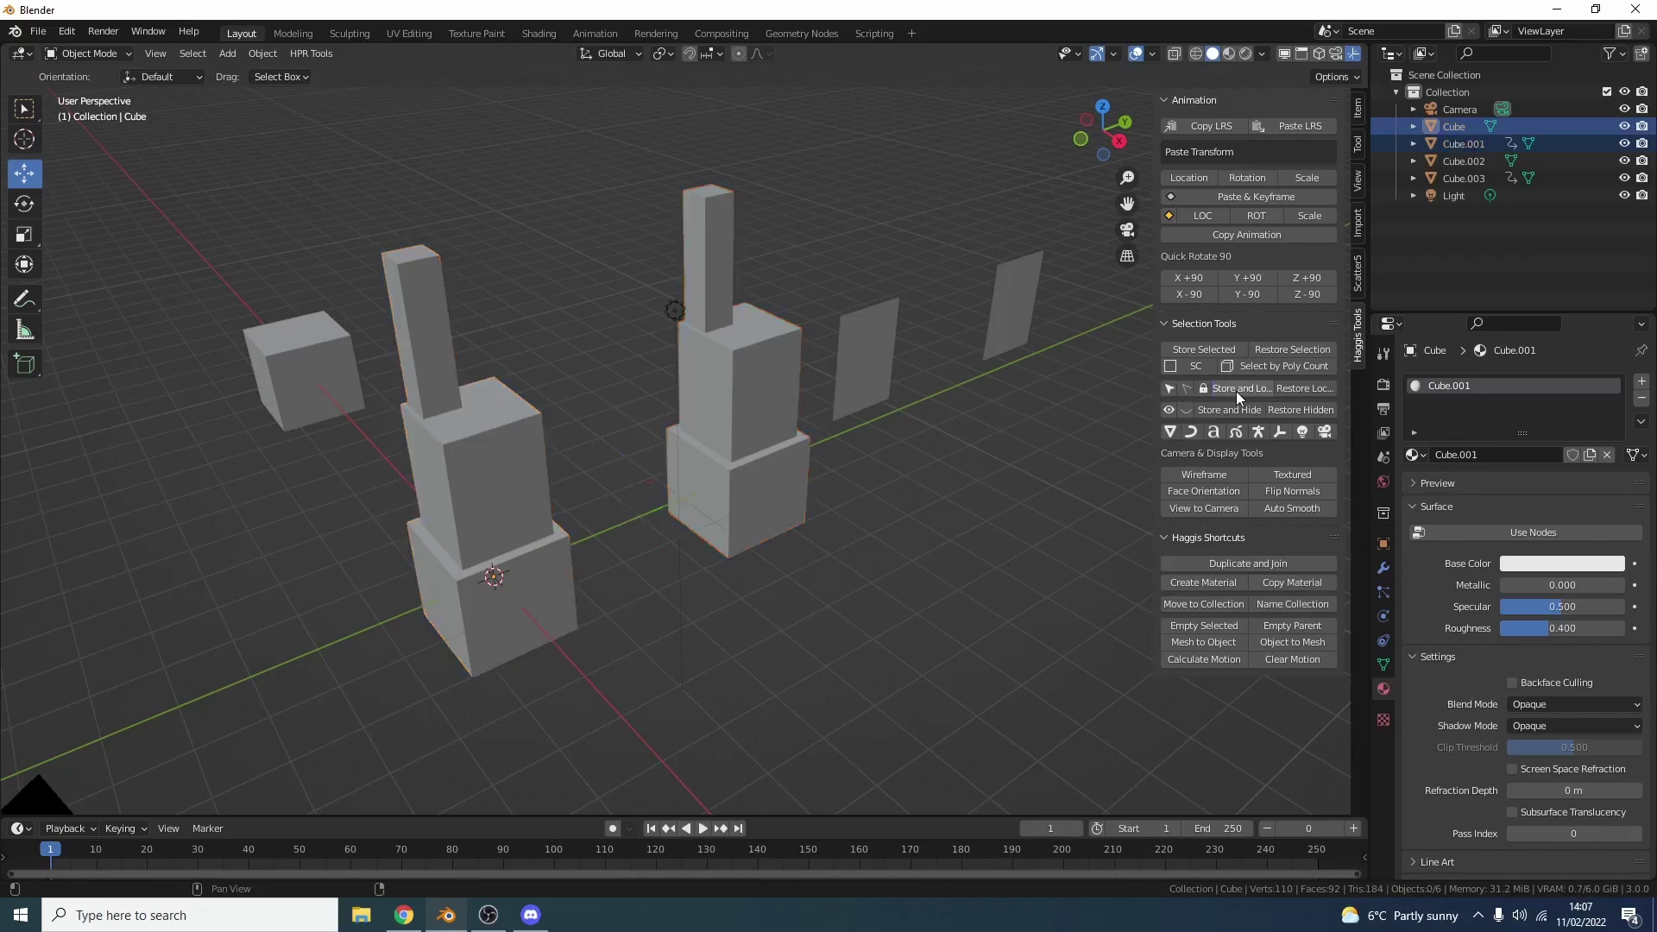
click(847, 323)
middle_drag(788, 543, 794, 448)
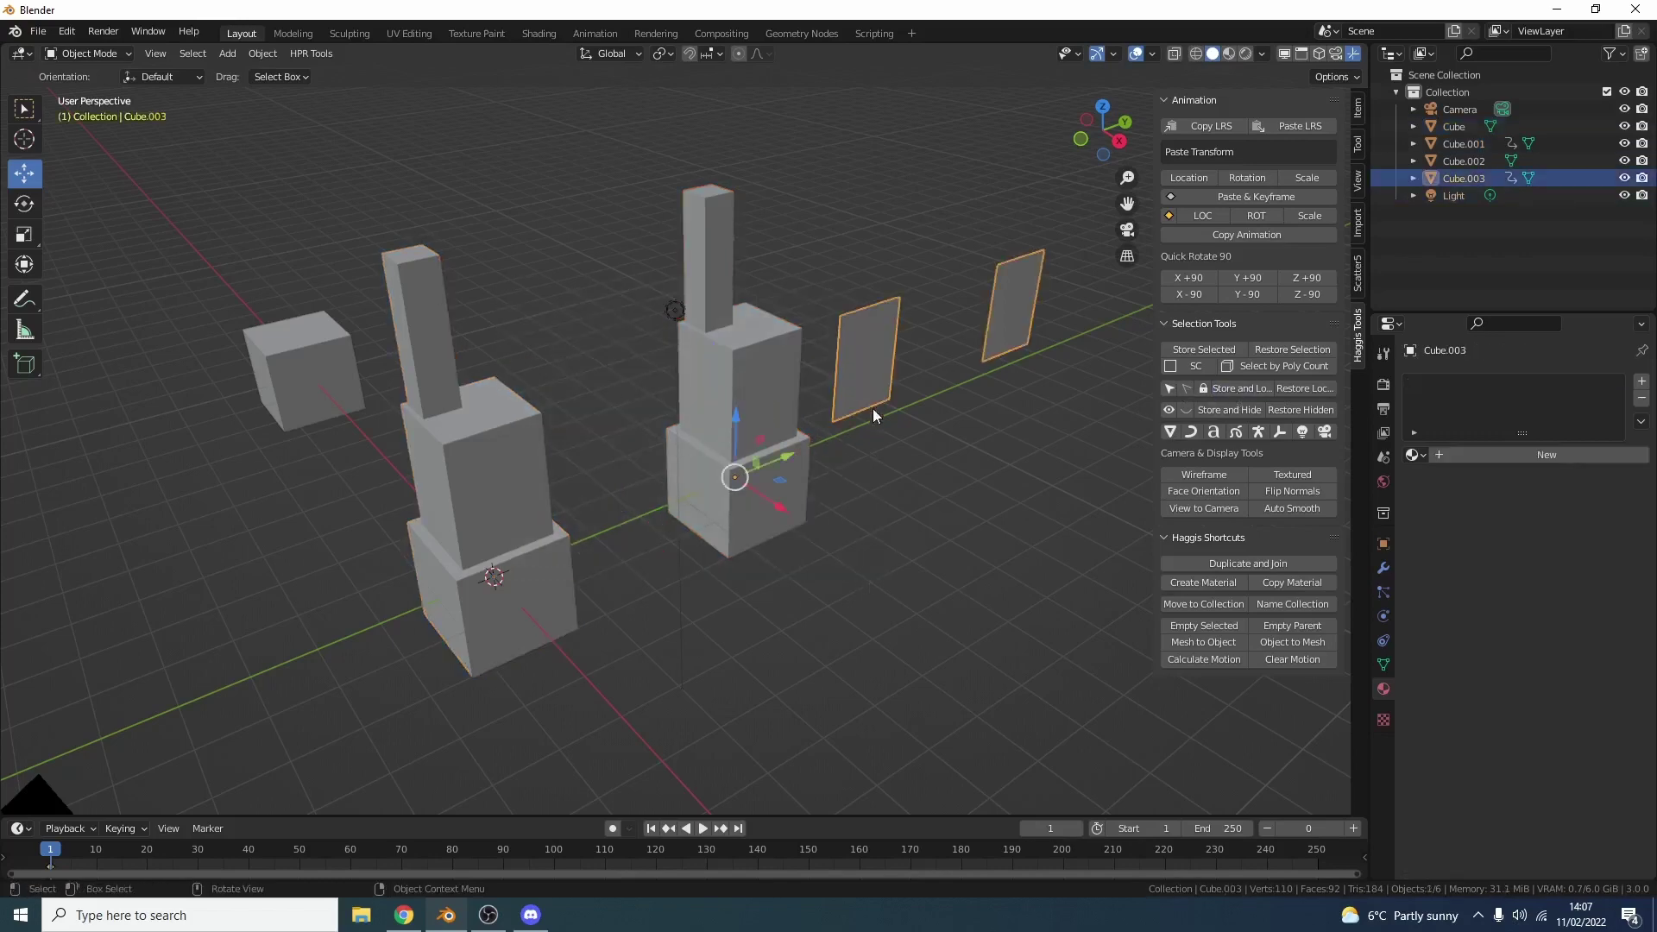
drag(783, 485, 860, 565)
click(882, 496)
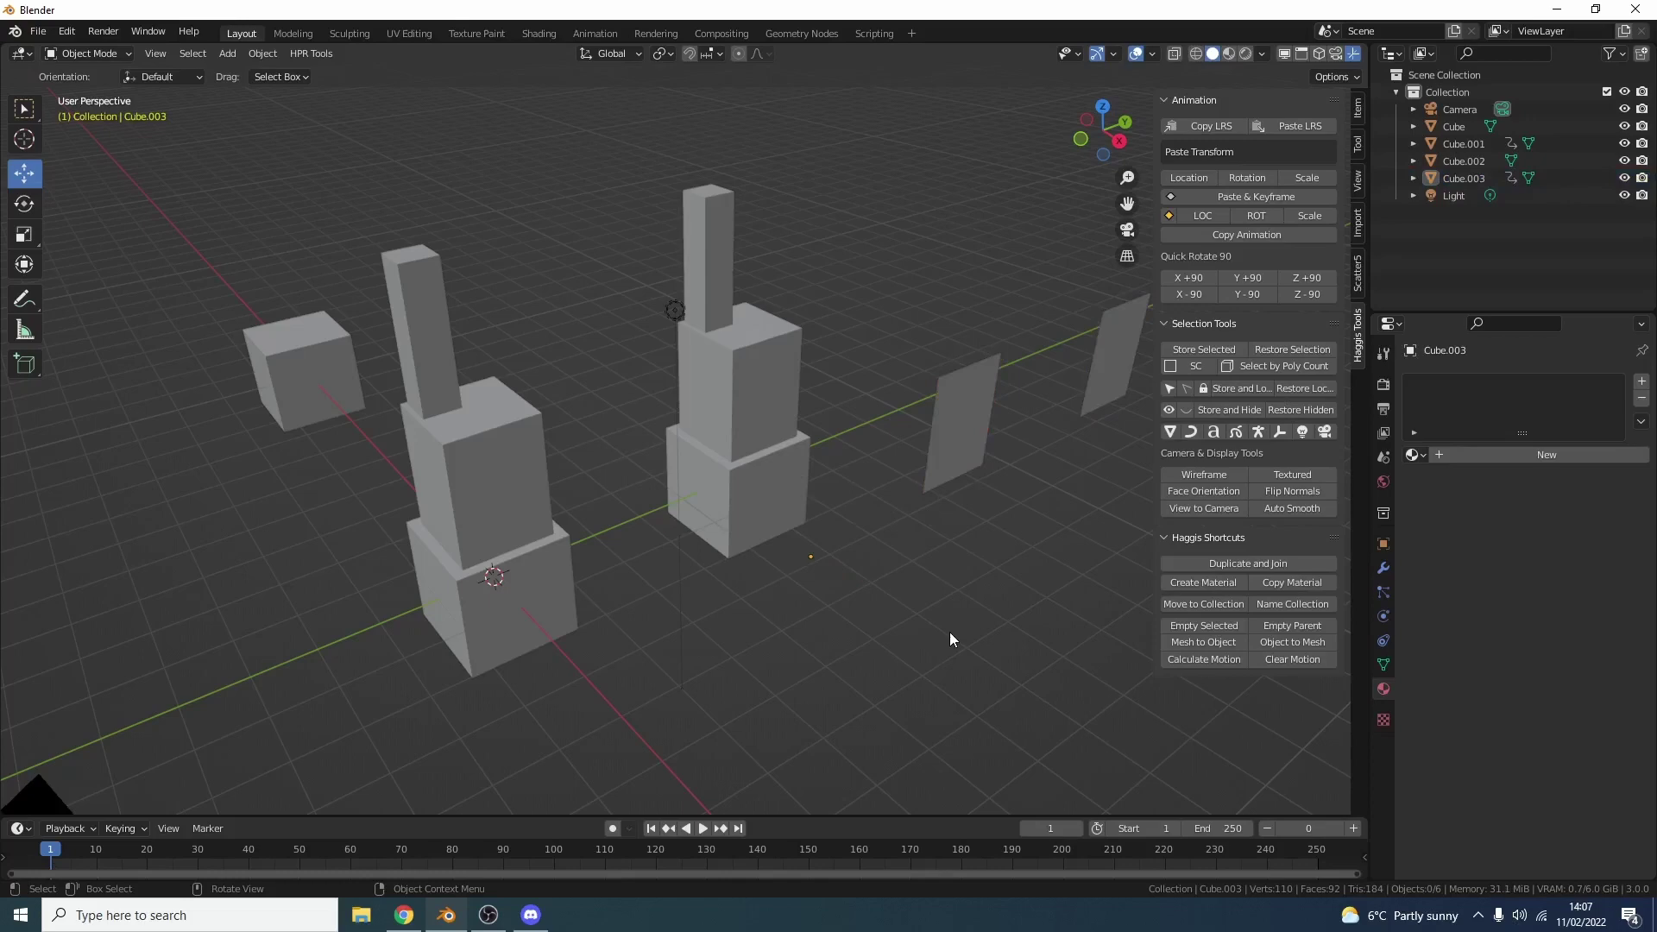
drag(934, 687, 411, 209)
click(934, 515)
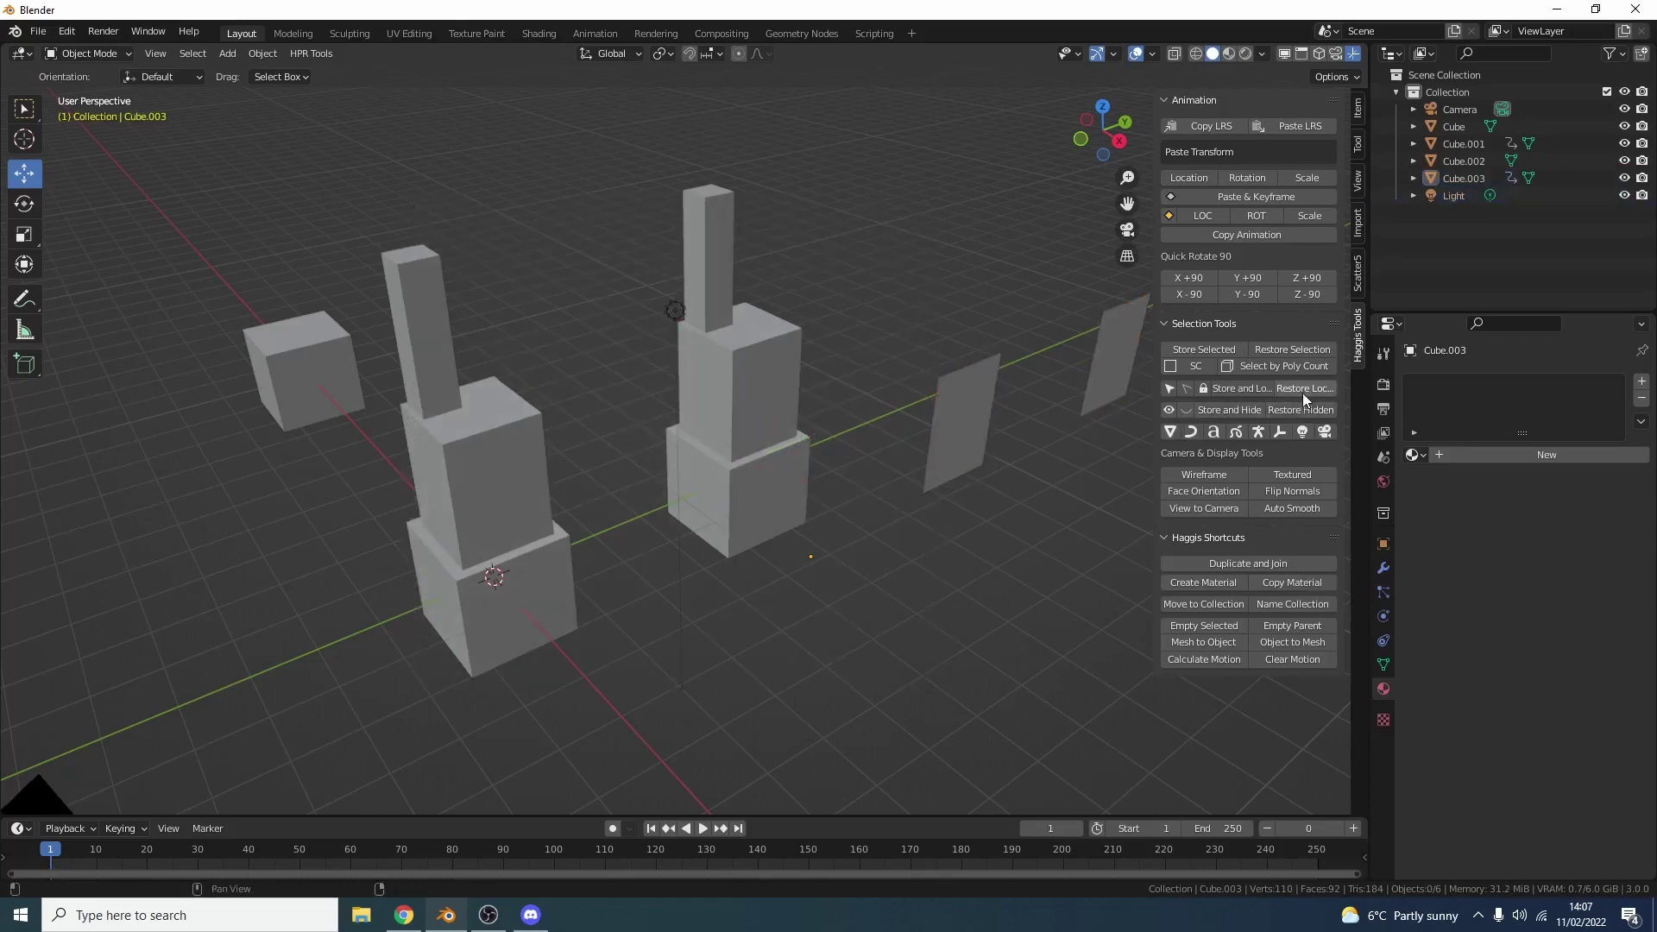
- Lock the tower selection with Disable Invert, test a box select, then re-enable selection
click(714, 395)
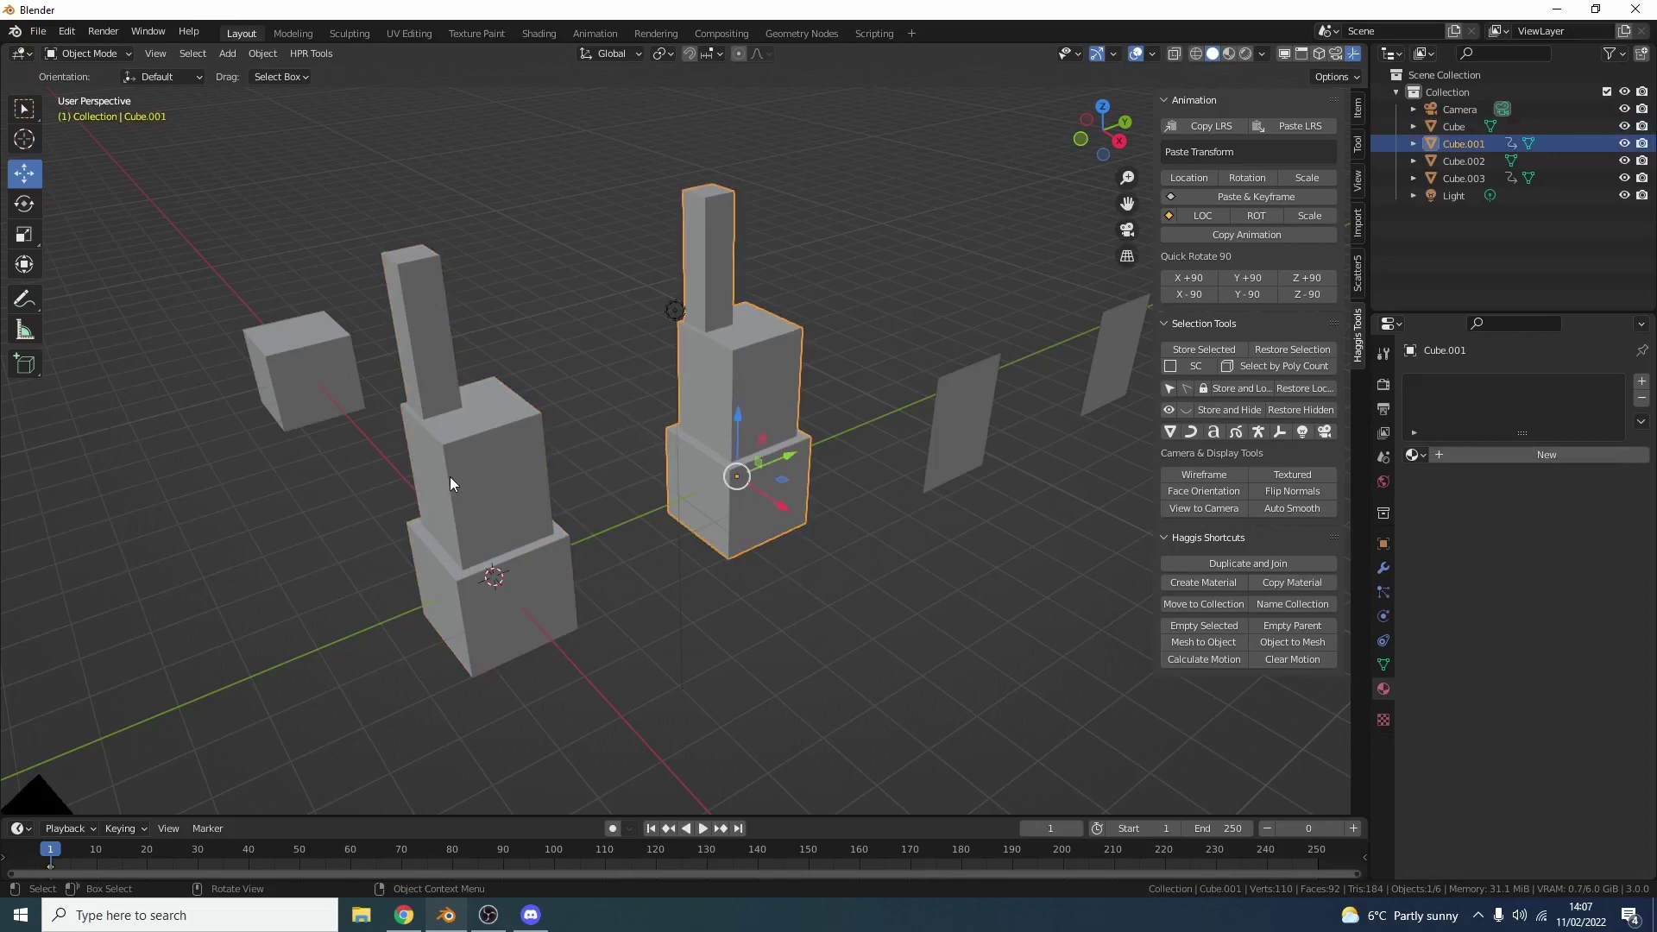
click(523, 470)
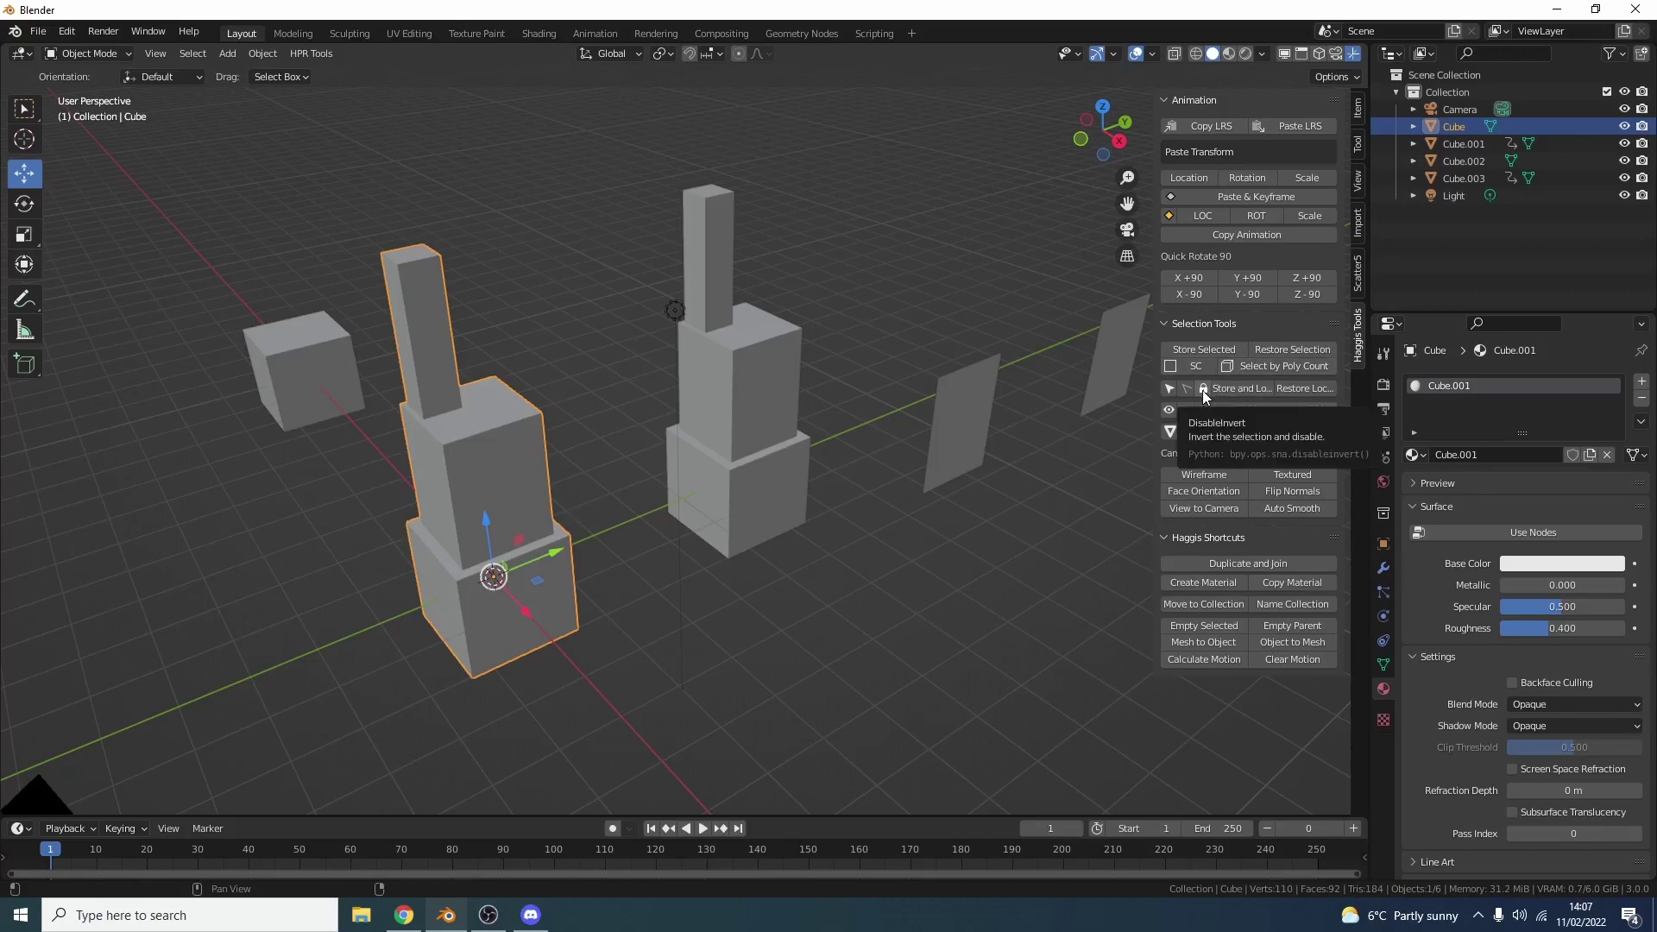
click(808, 526)
key(b)
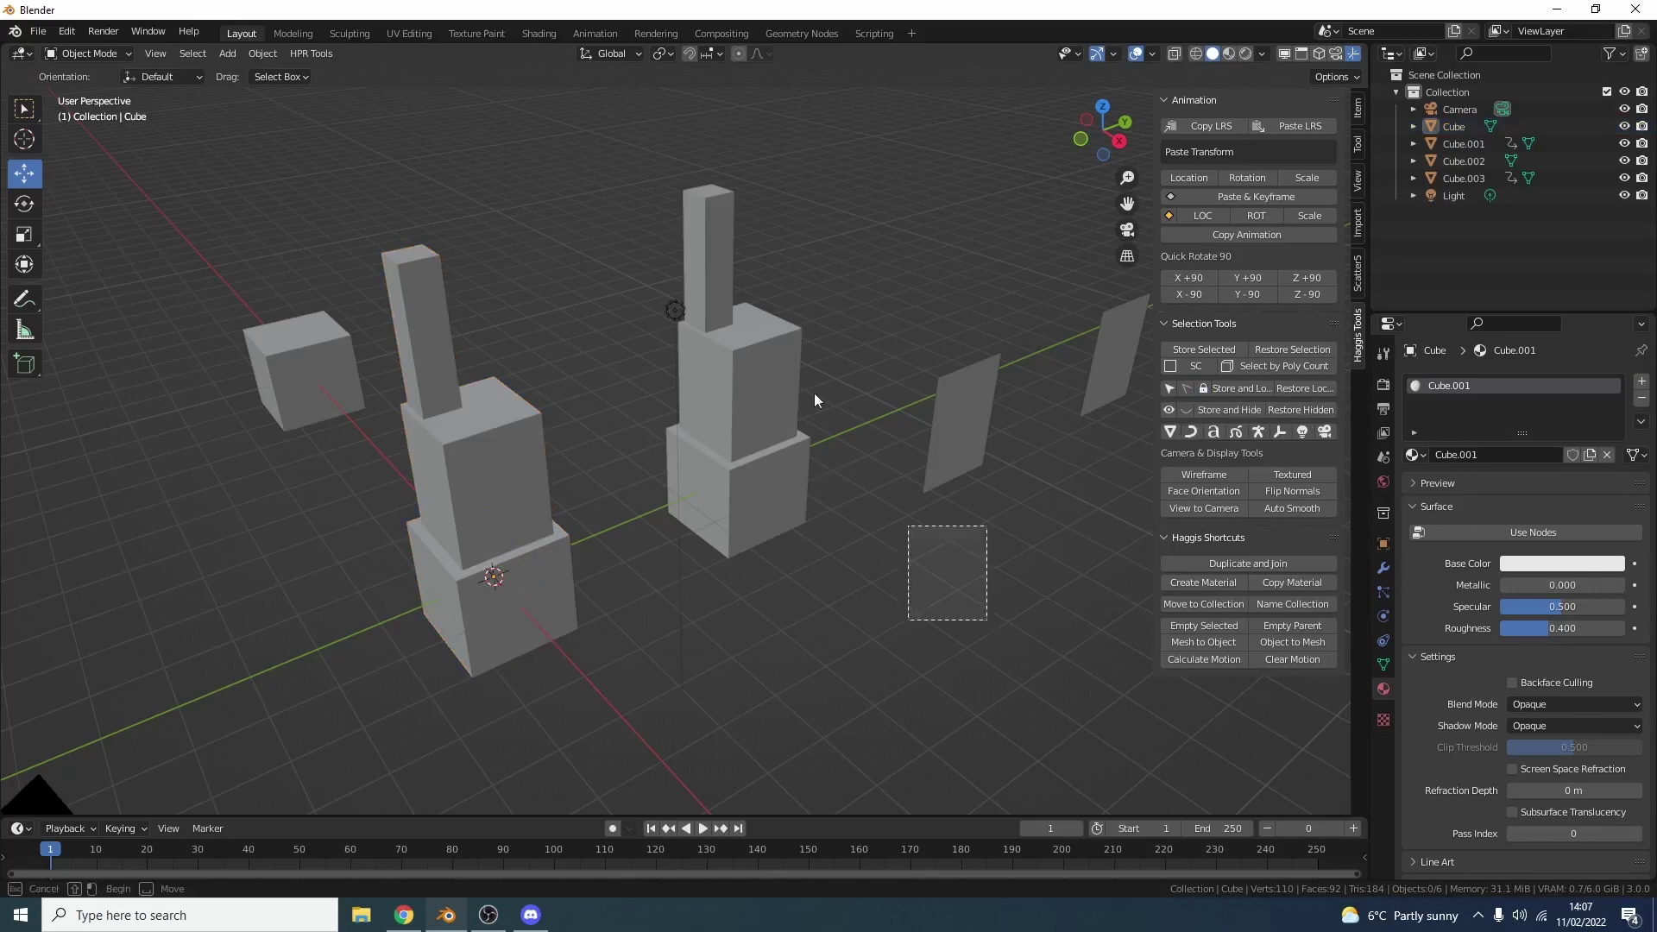
key(Escape)
click(473, 463)
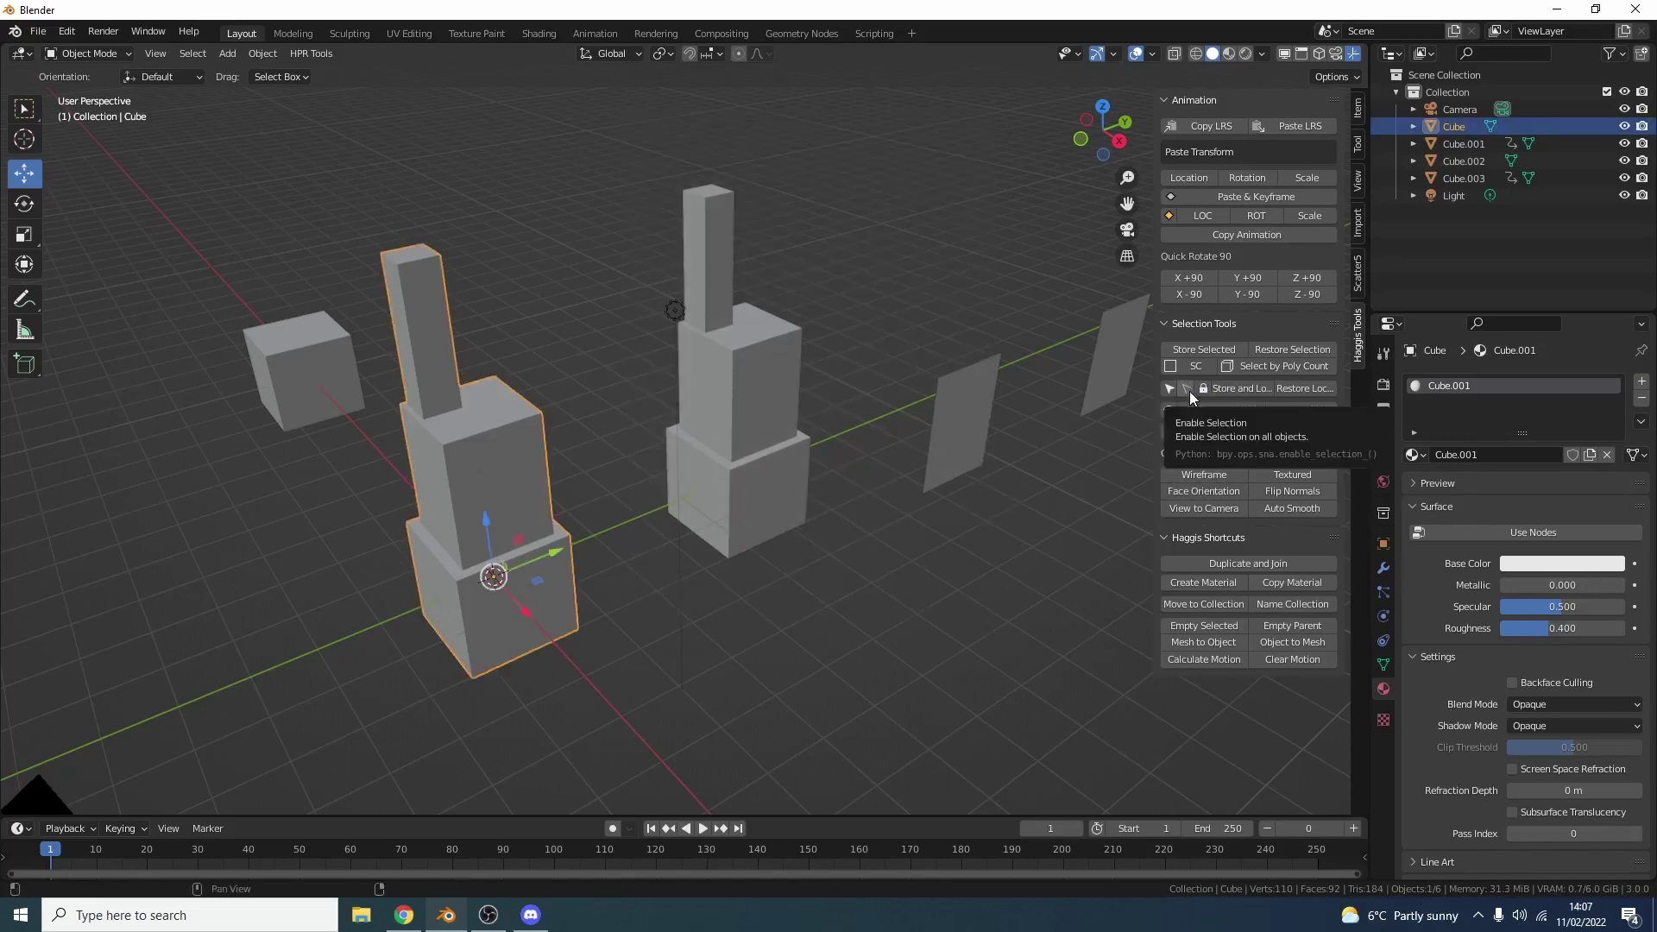
click(687, 418)
click(944, 441)
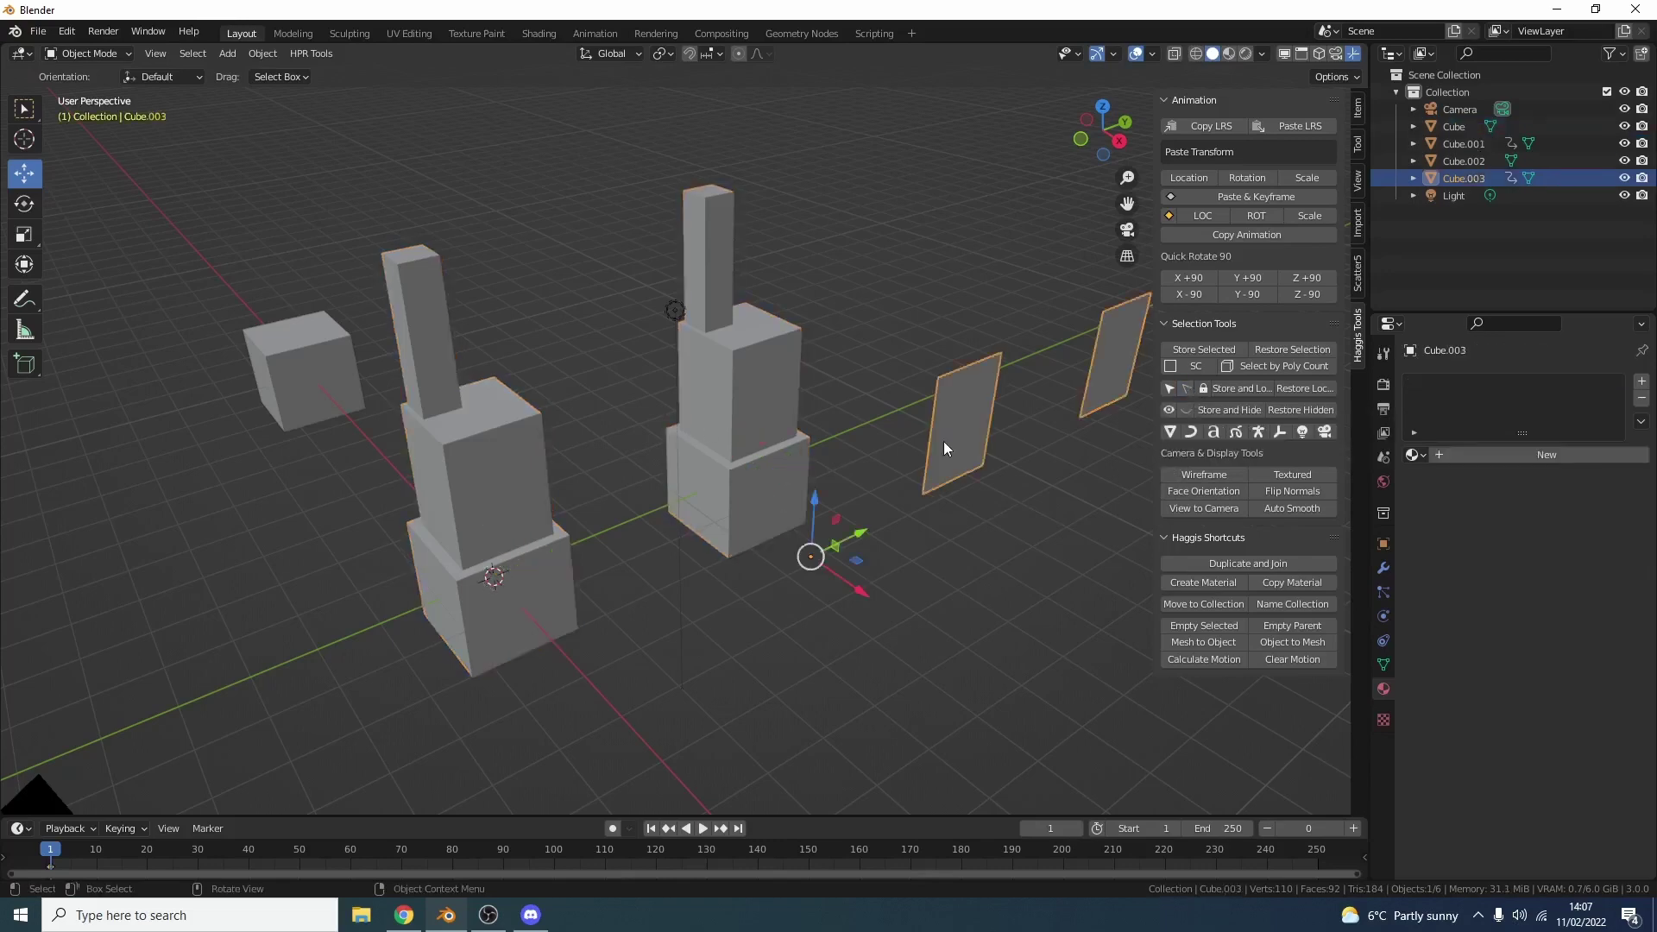
click(930, 573)
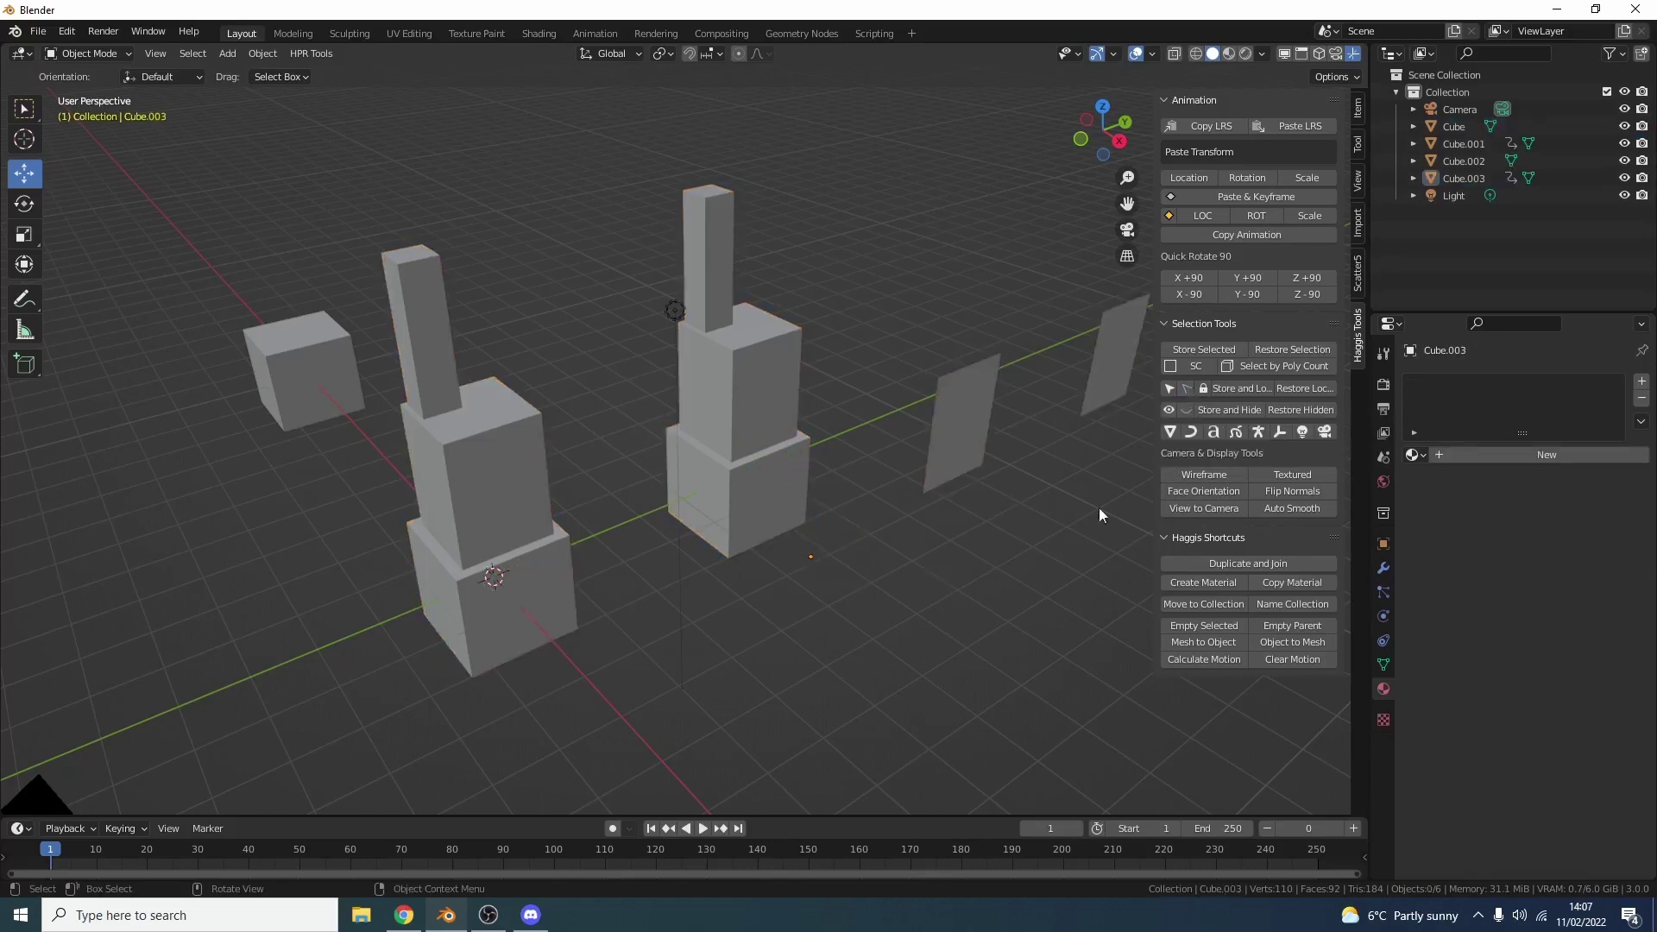
- Select all mesh objects by type, then select only the middle tower Cube.001
click(1171, 432)
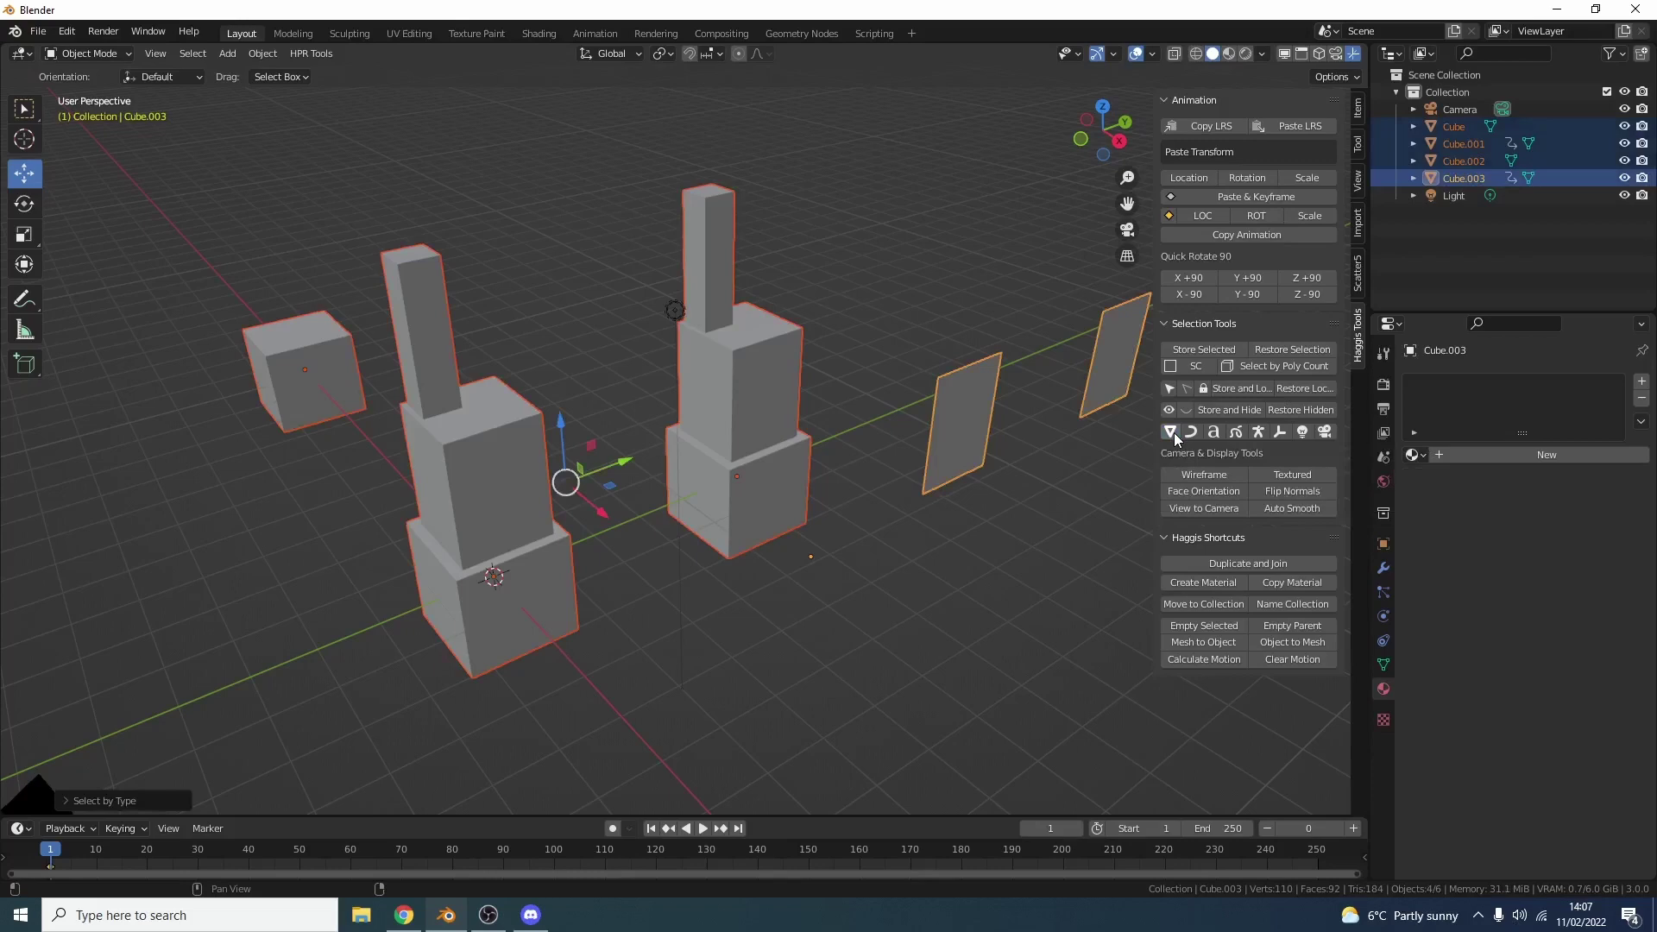
click(795, 535)
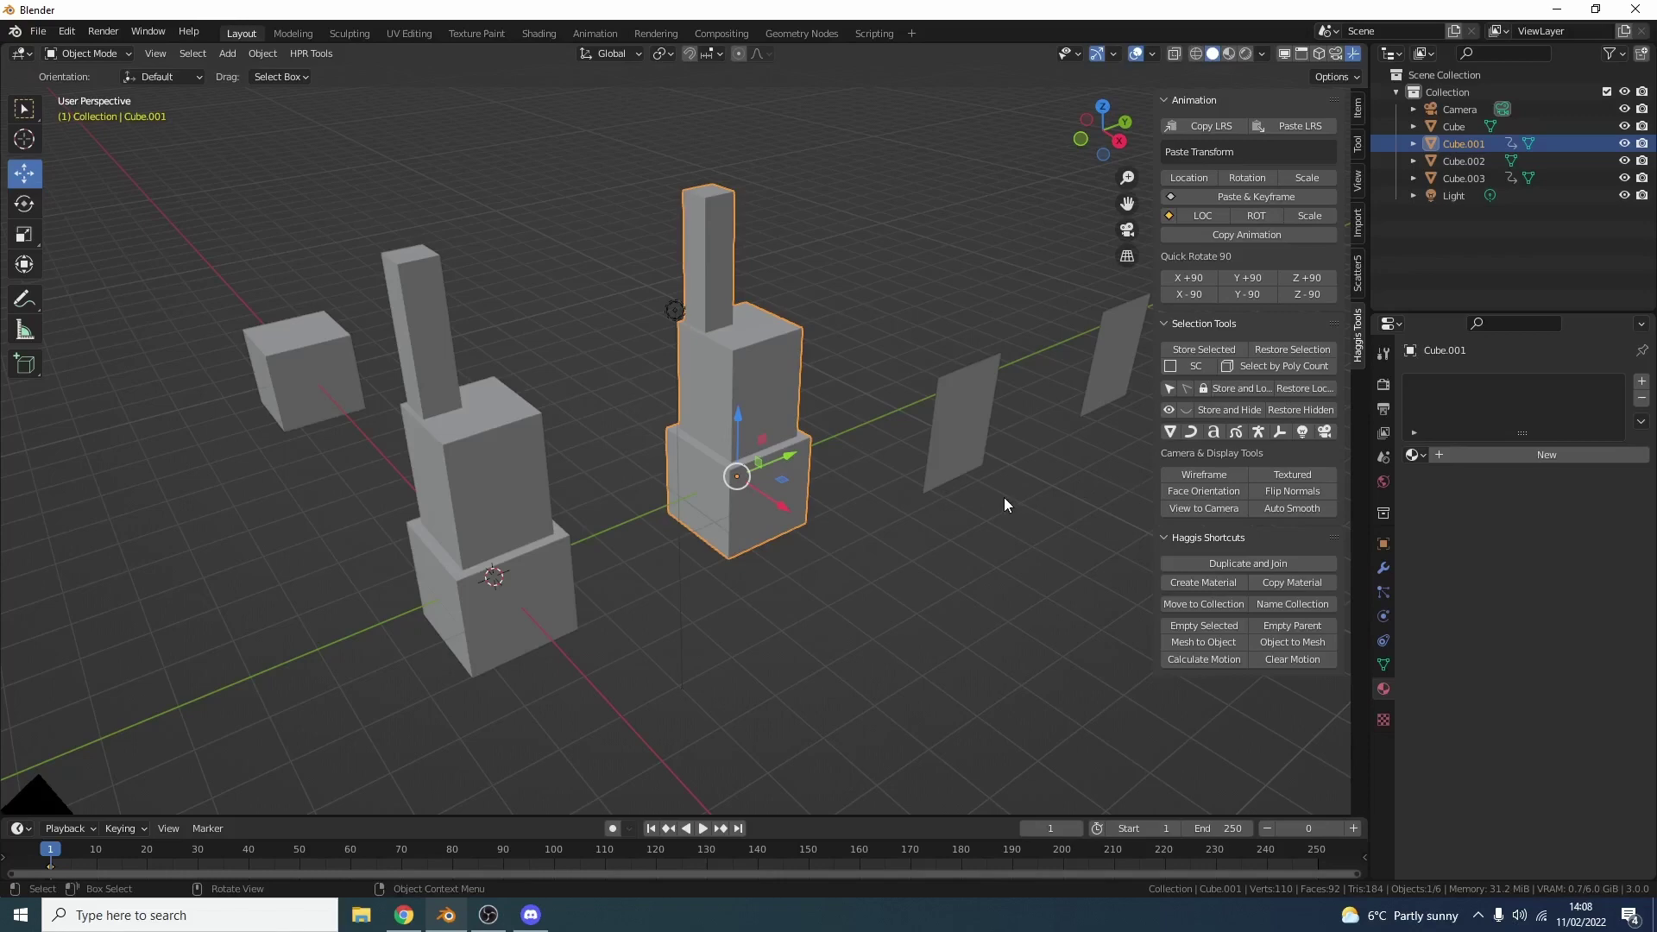
- Flip Cube.001's normals, checking them in the Face Orientation overlay, then turn the overlay off
click(1184, 496)
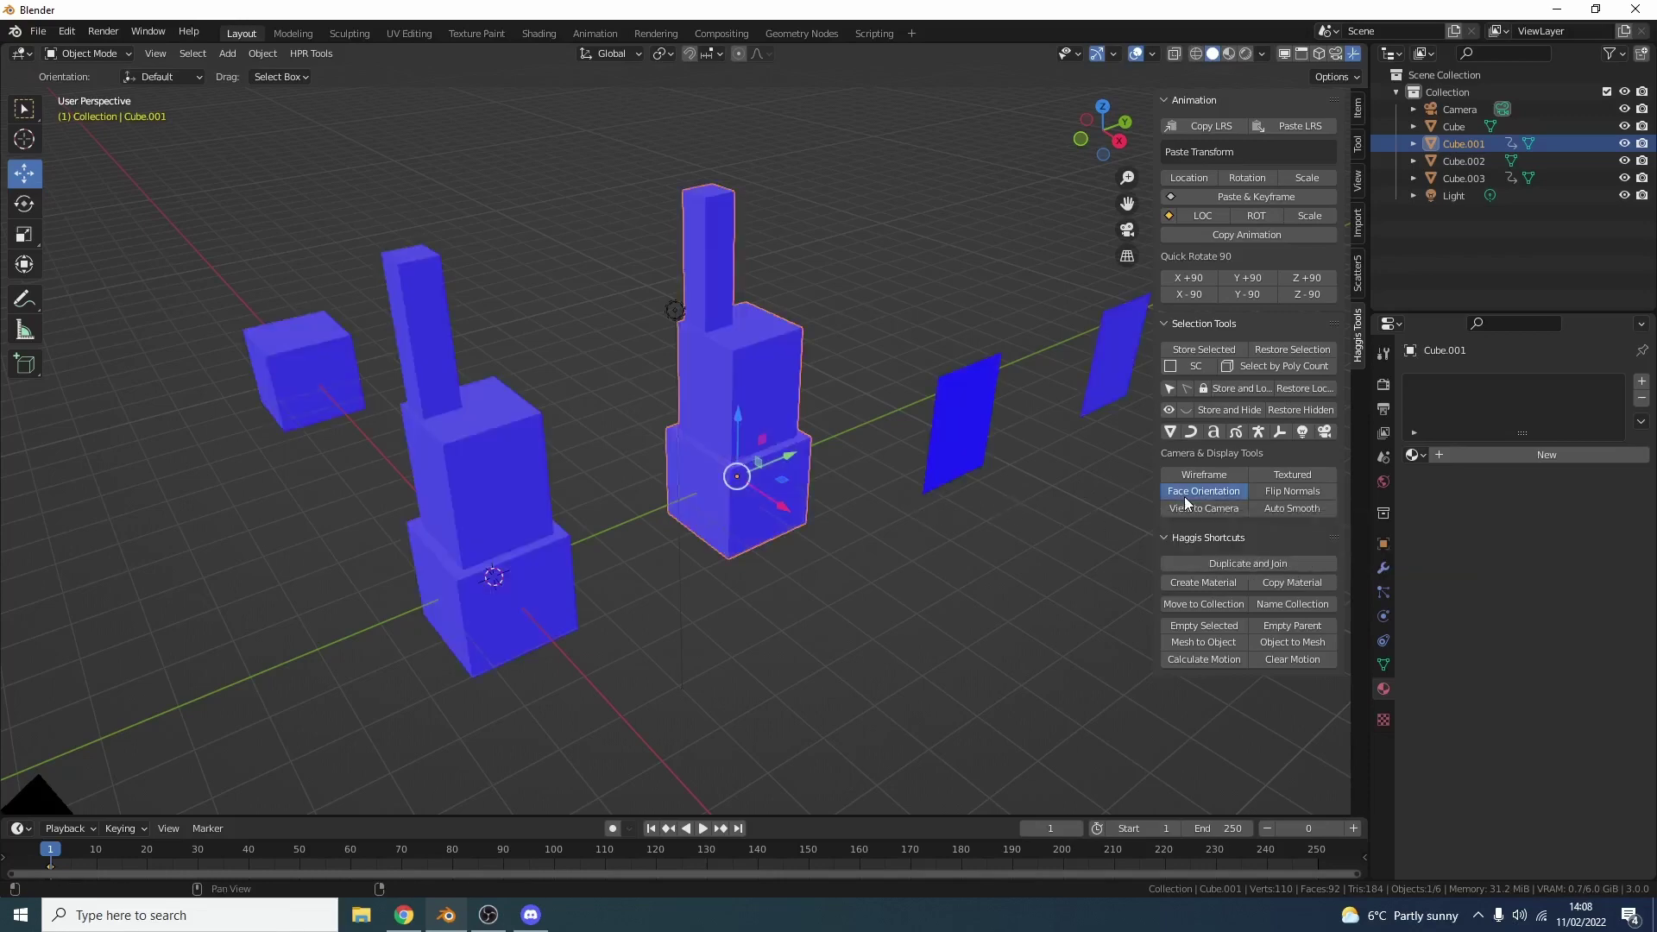
click(1184, 495)
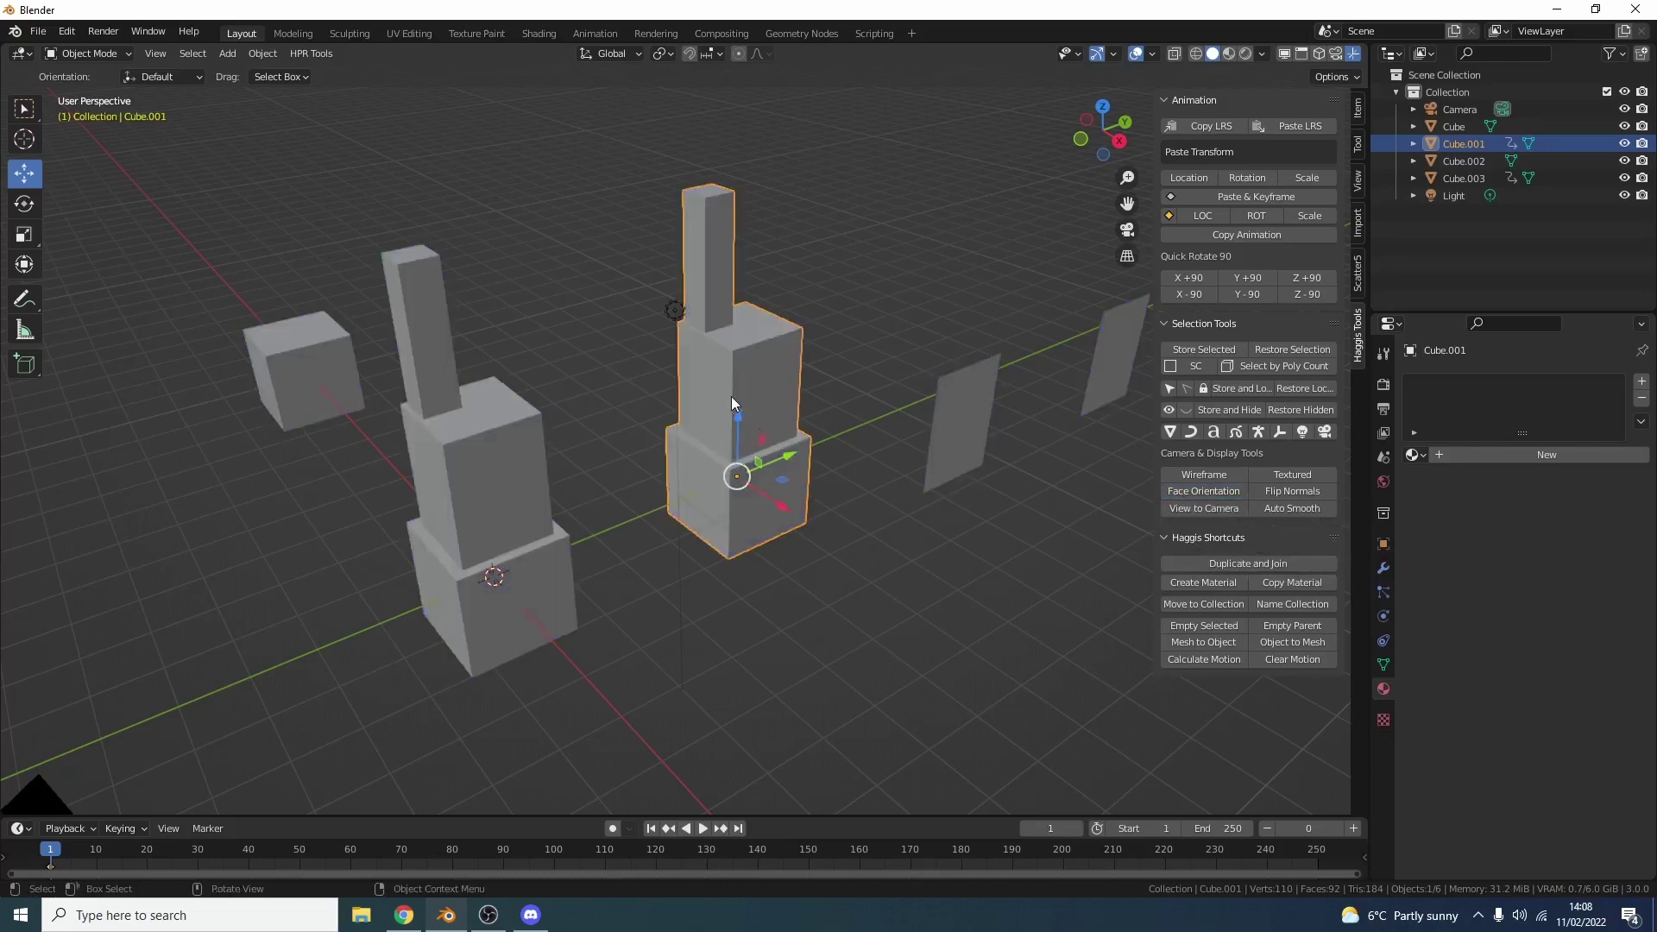
click(1193, 495)
click(821, 392)
click(798, 406)
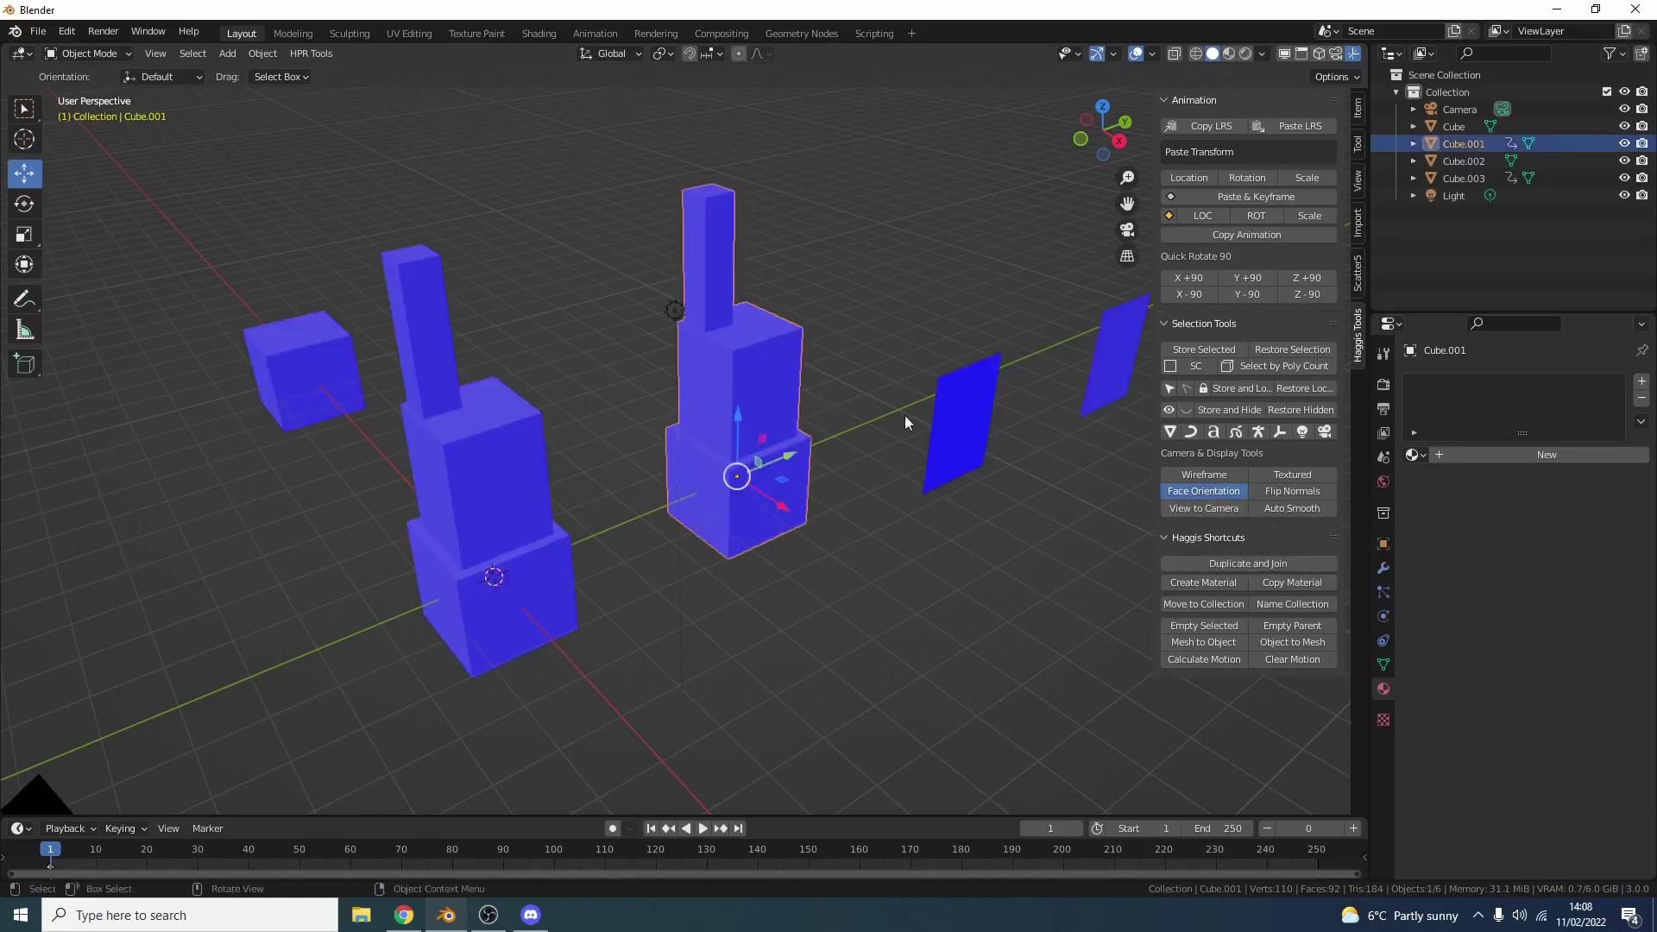
click(1291, 491)
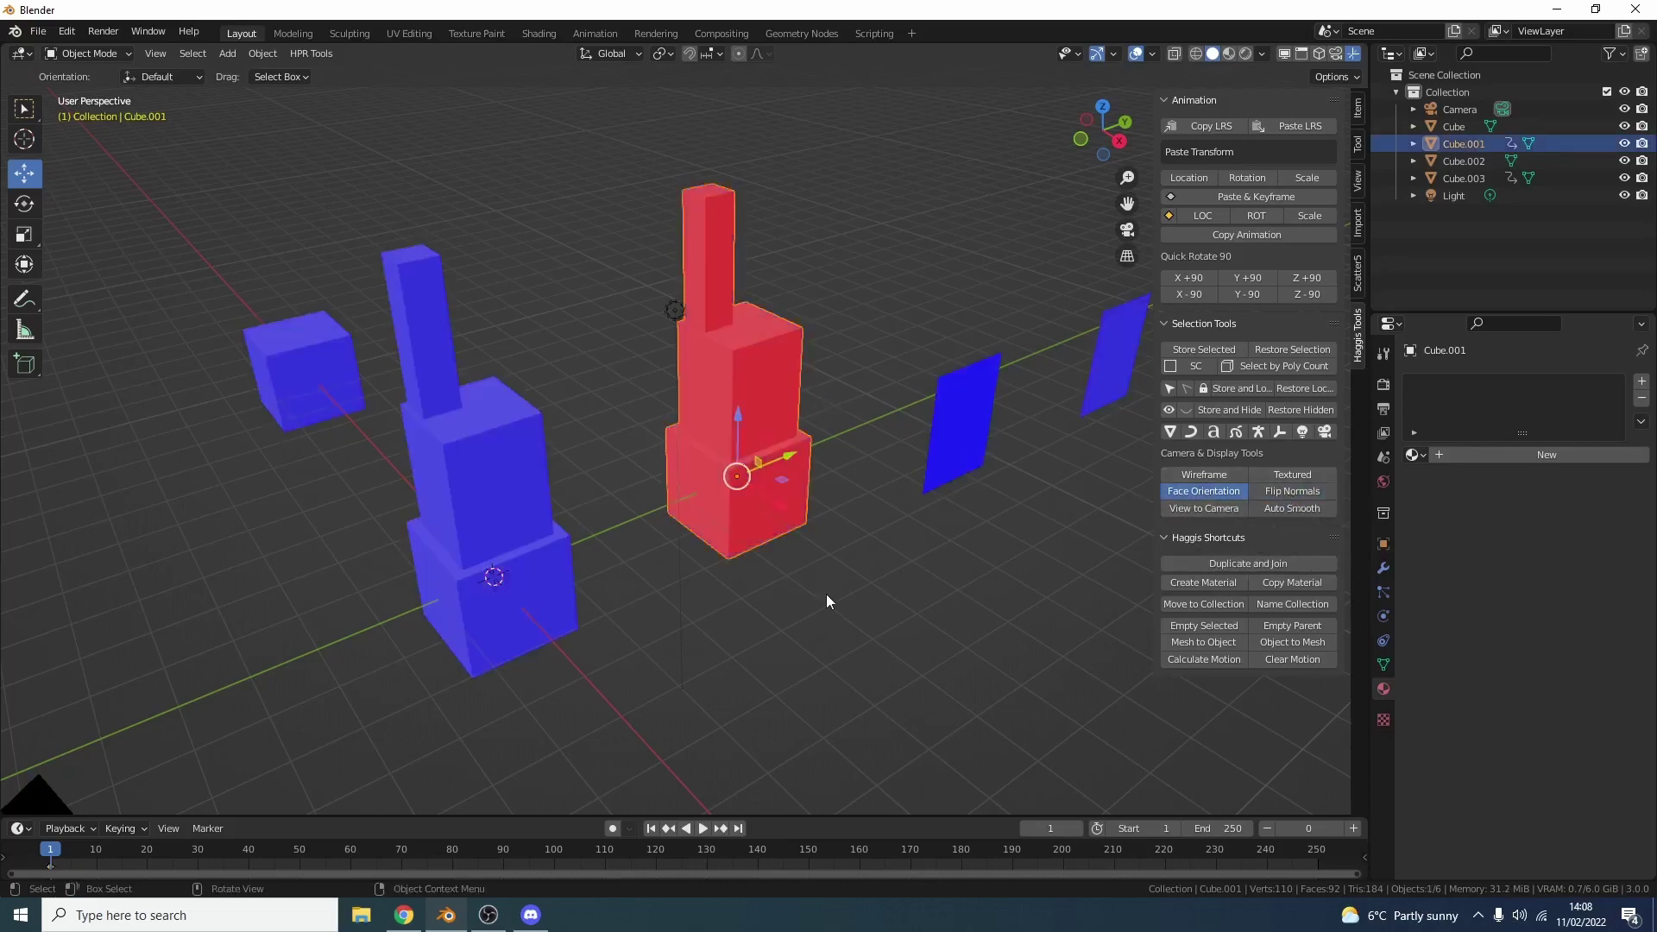
click(1213, 489)
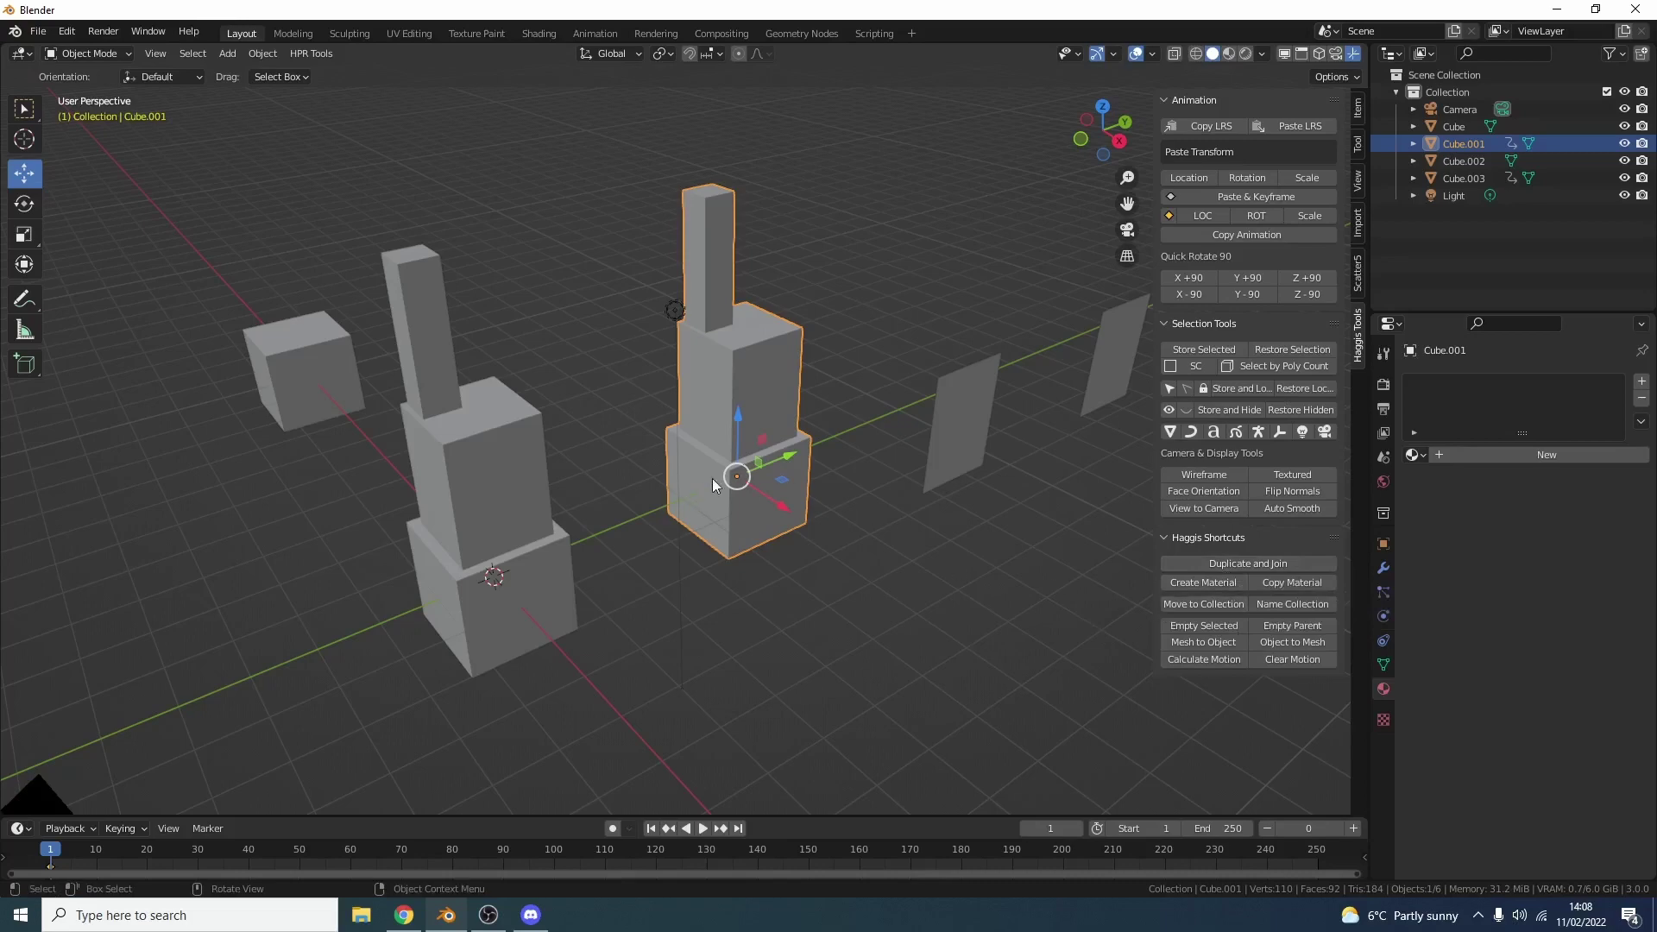
- Replace the left tower Cube's Cube.001 material with a newly created Cube.008 material
click(530, 468)
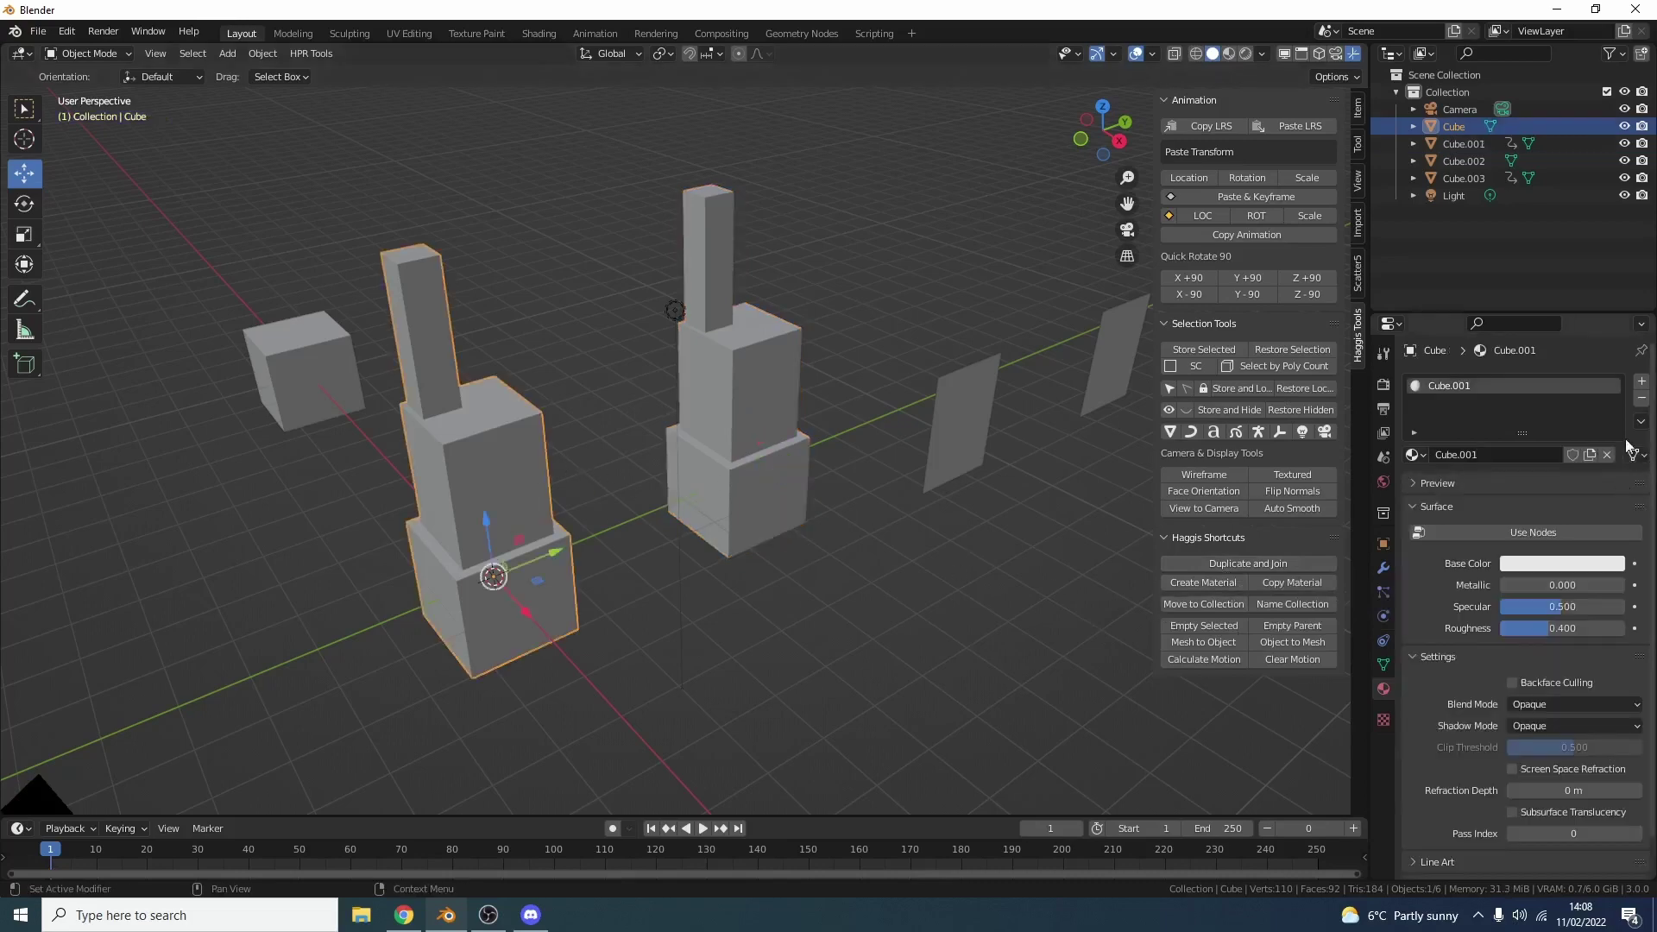
click(1641, 399)
click(1210, 582)
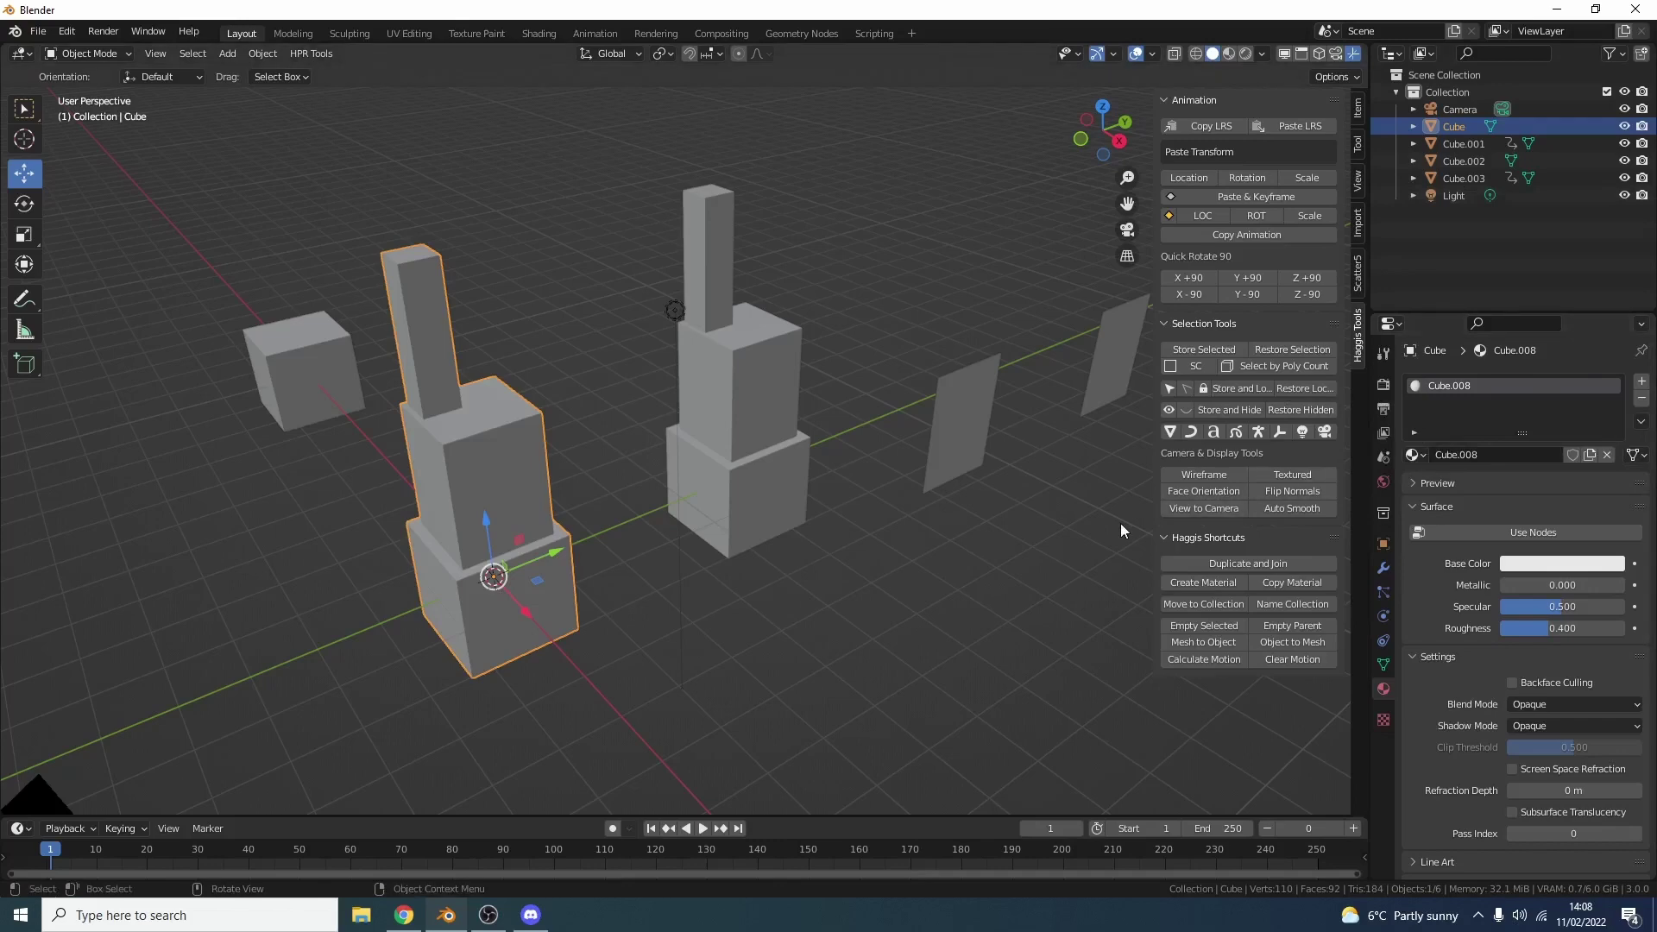
click(1030, 592)
- Show the Selection Tools submenu in the HPR Tools menu
click(300, 52)
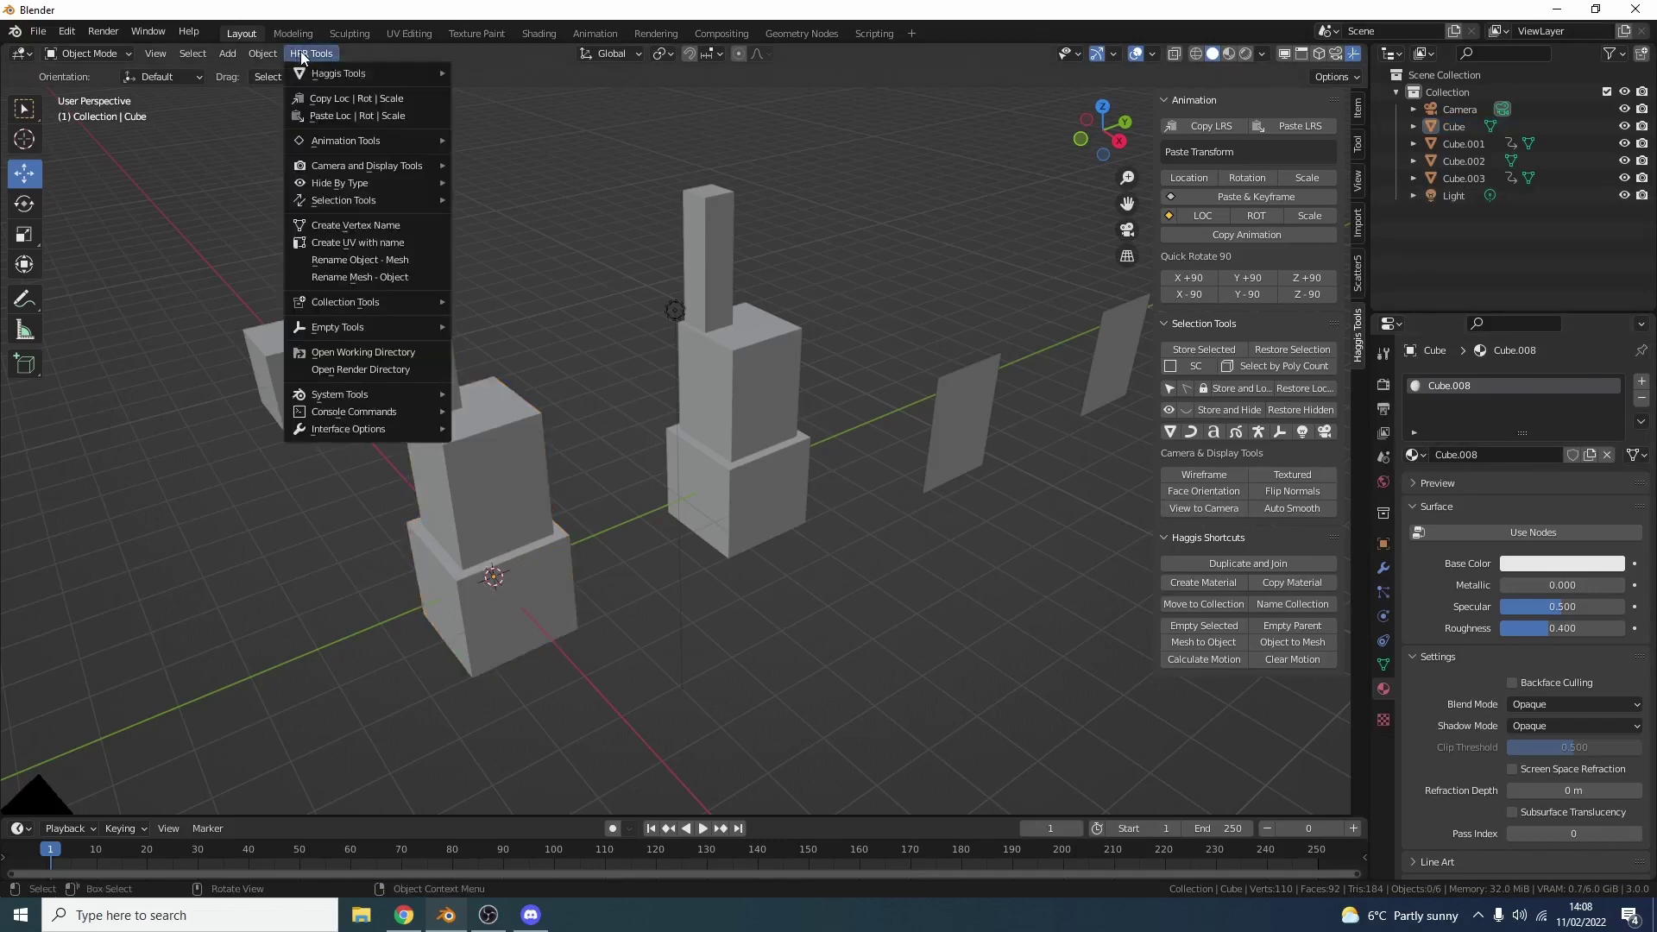
mouse_move(349, 200)
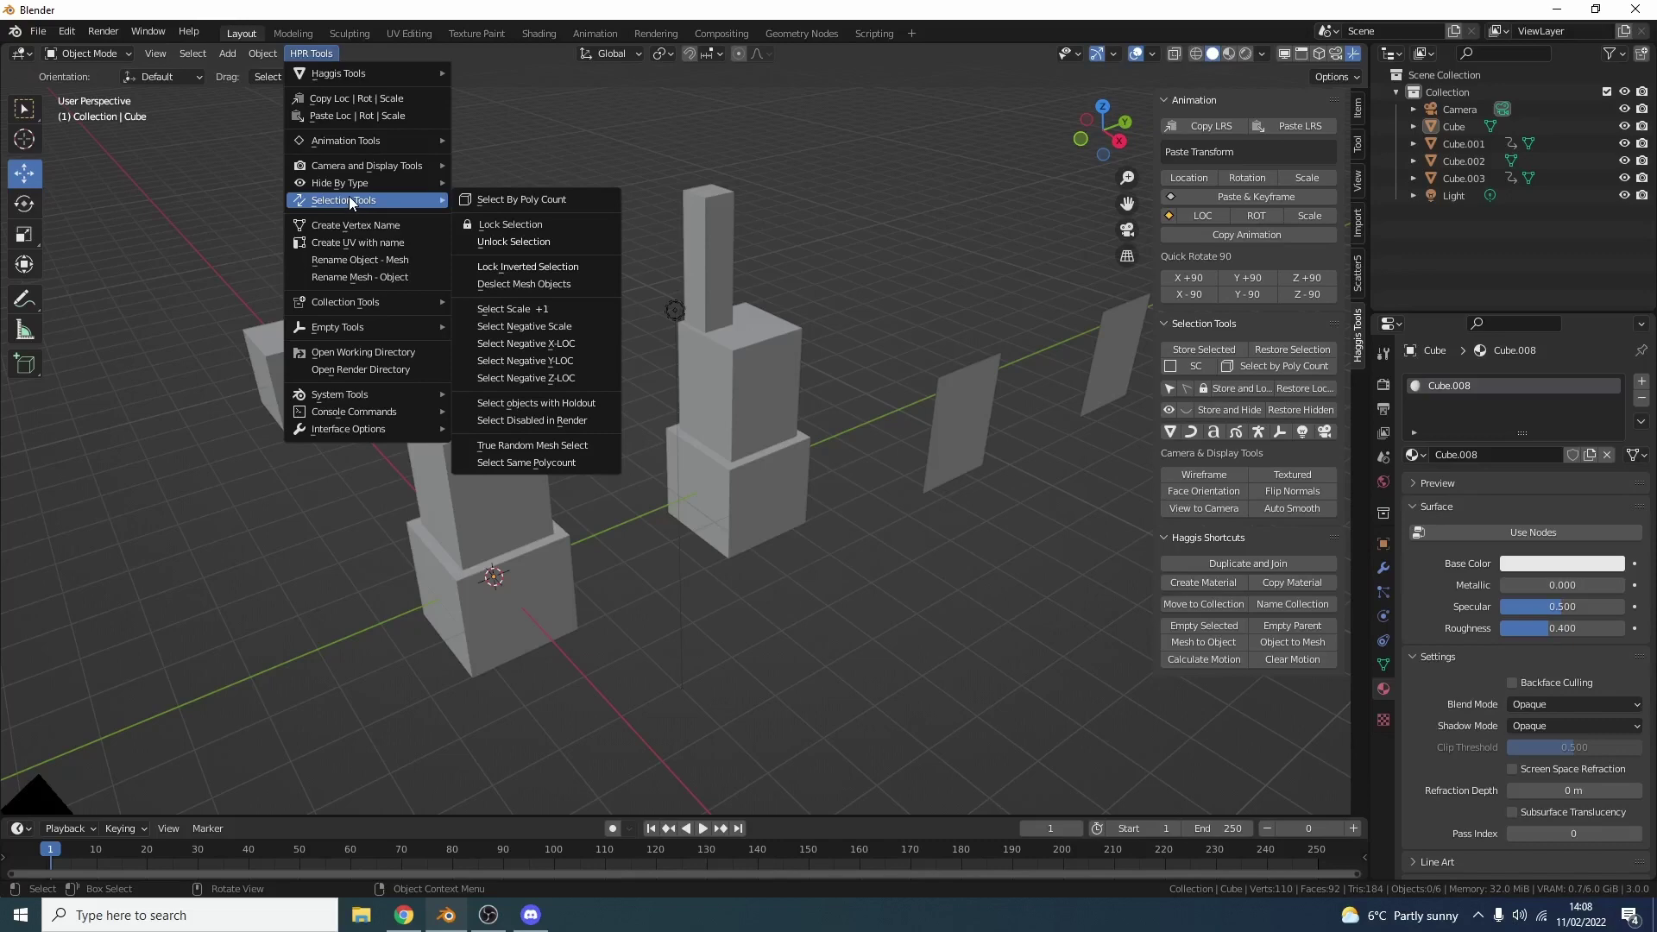
- Switch the Cube to Edit Mode and select the front face of its tall top box
click(116, 57)
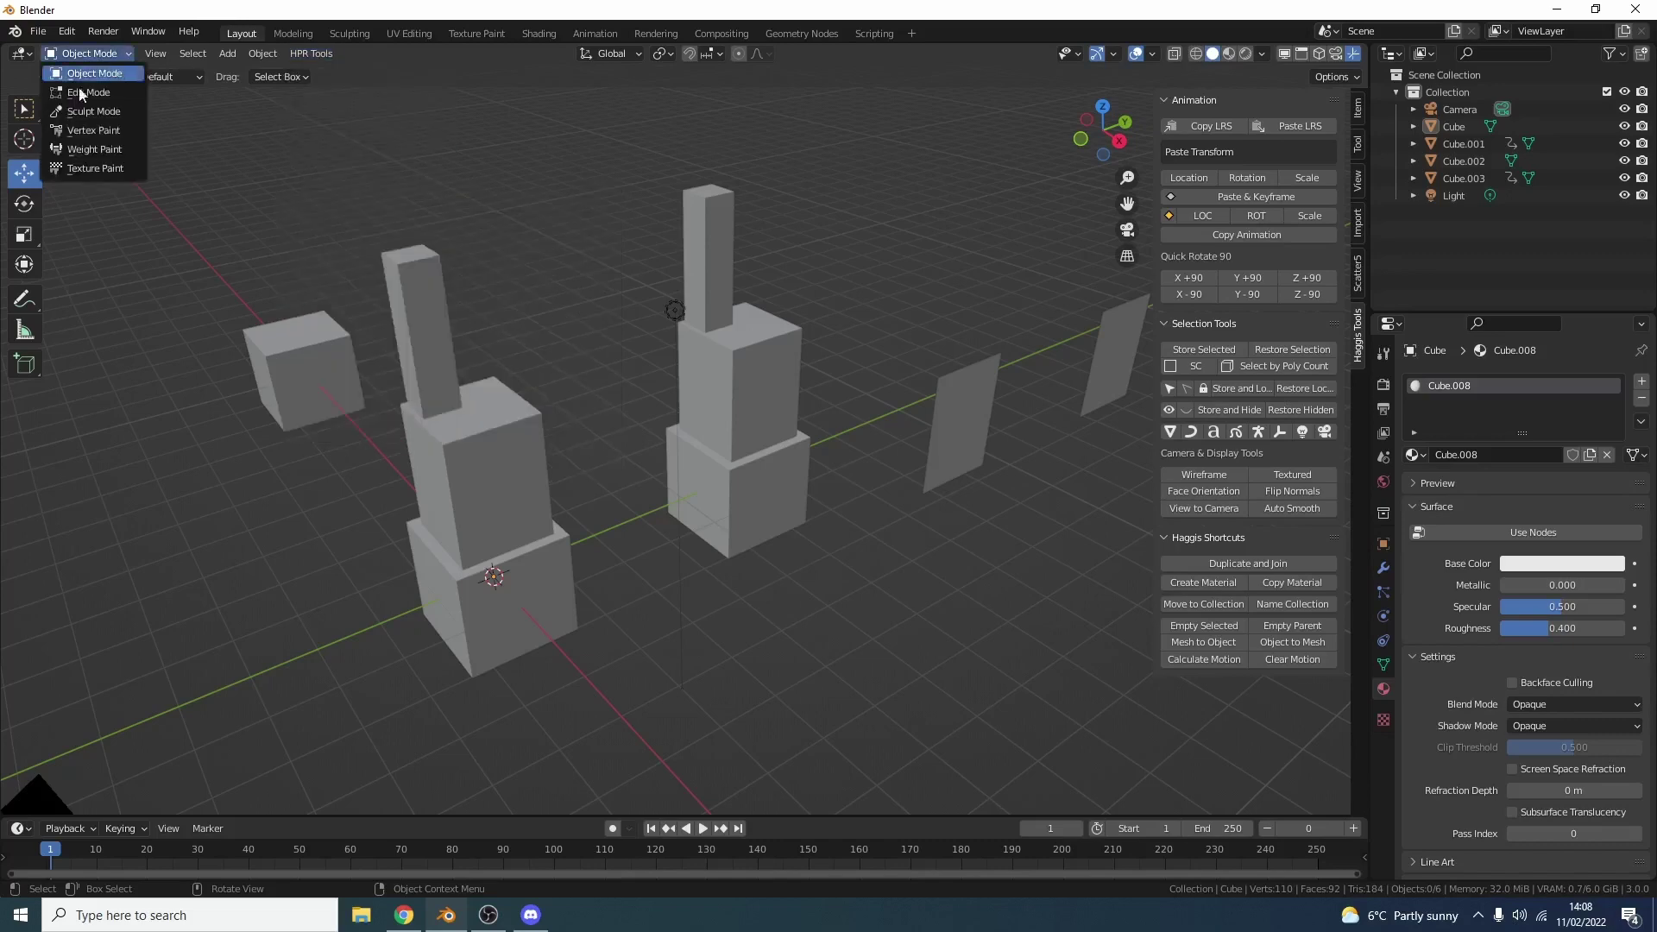
click(82, 92)
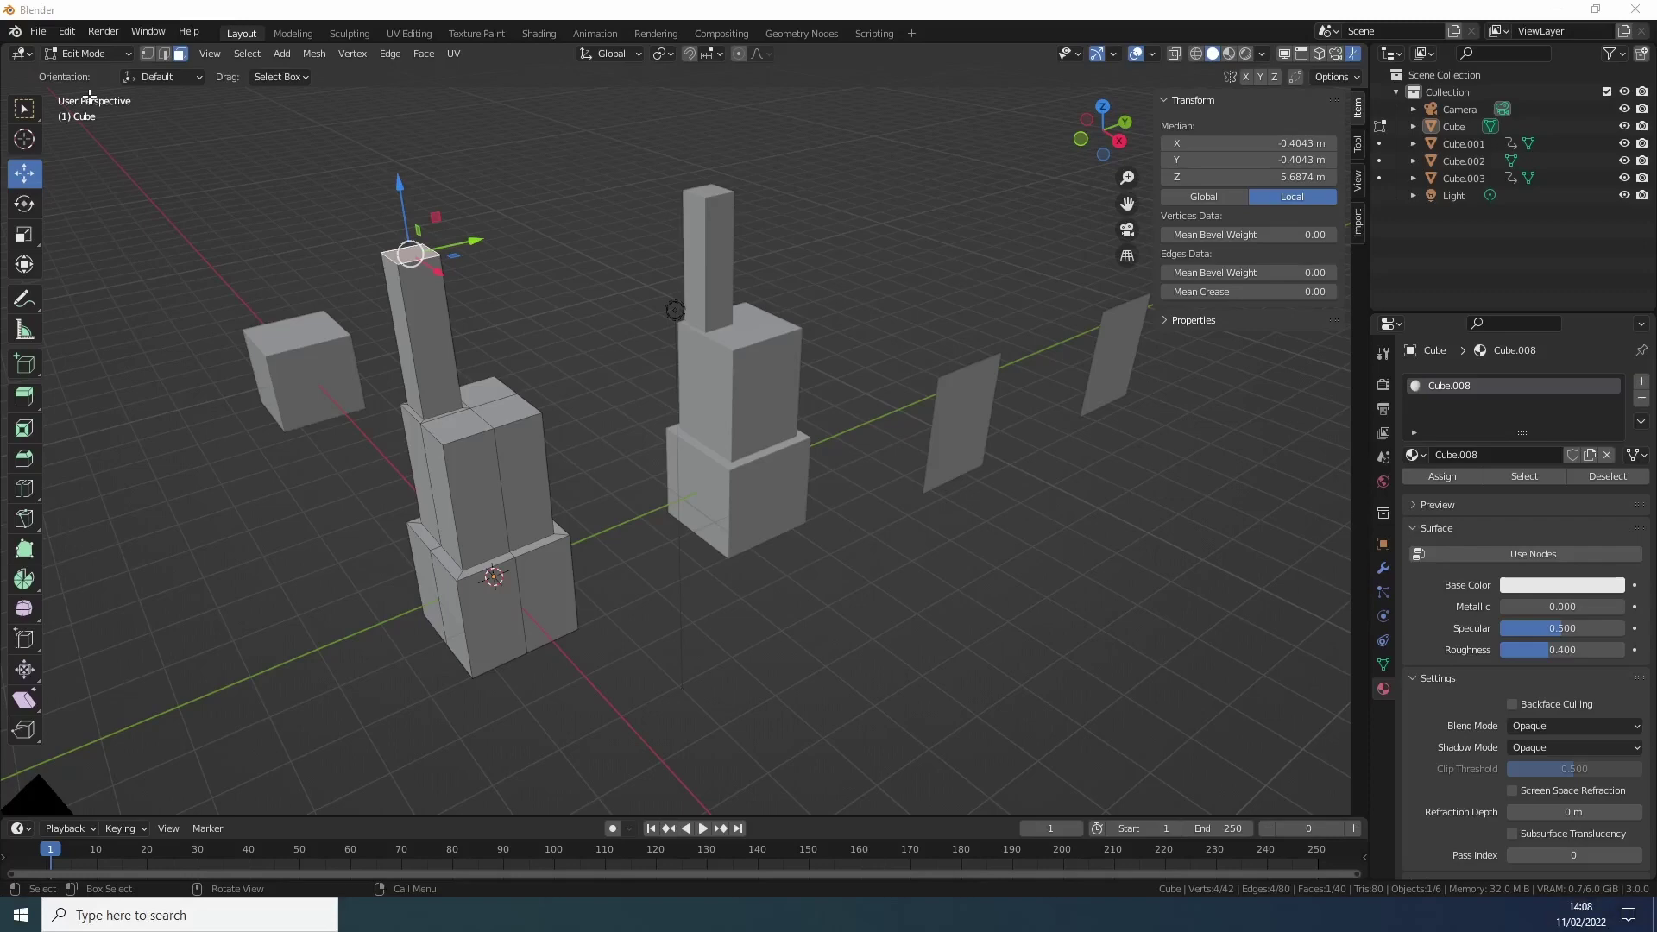
click(655, 242)
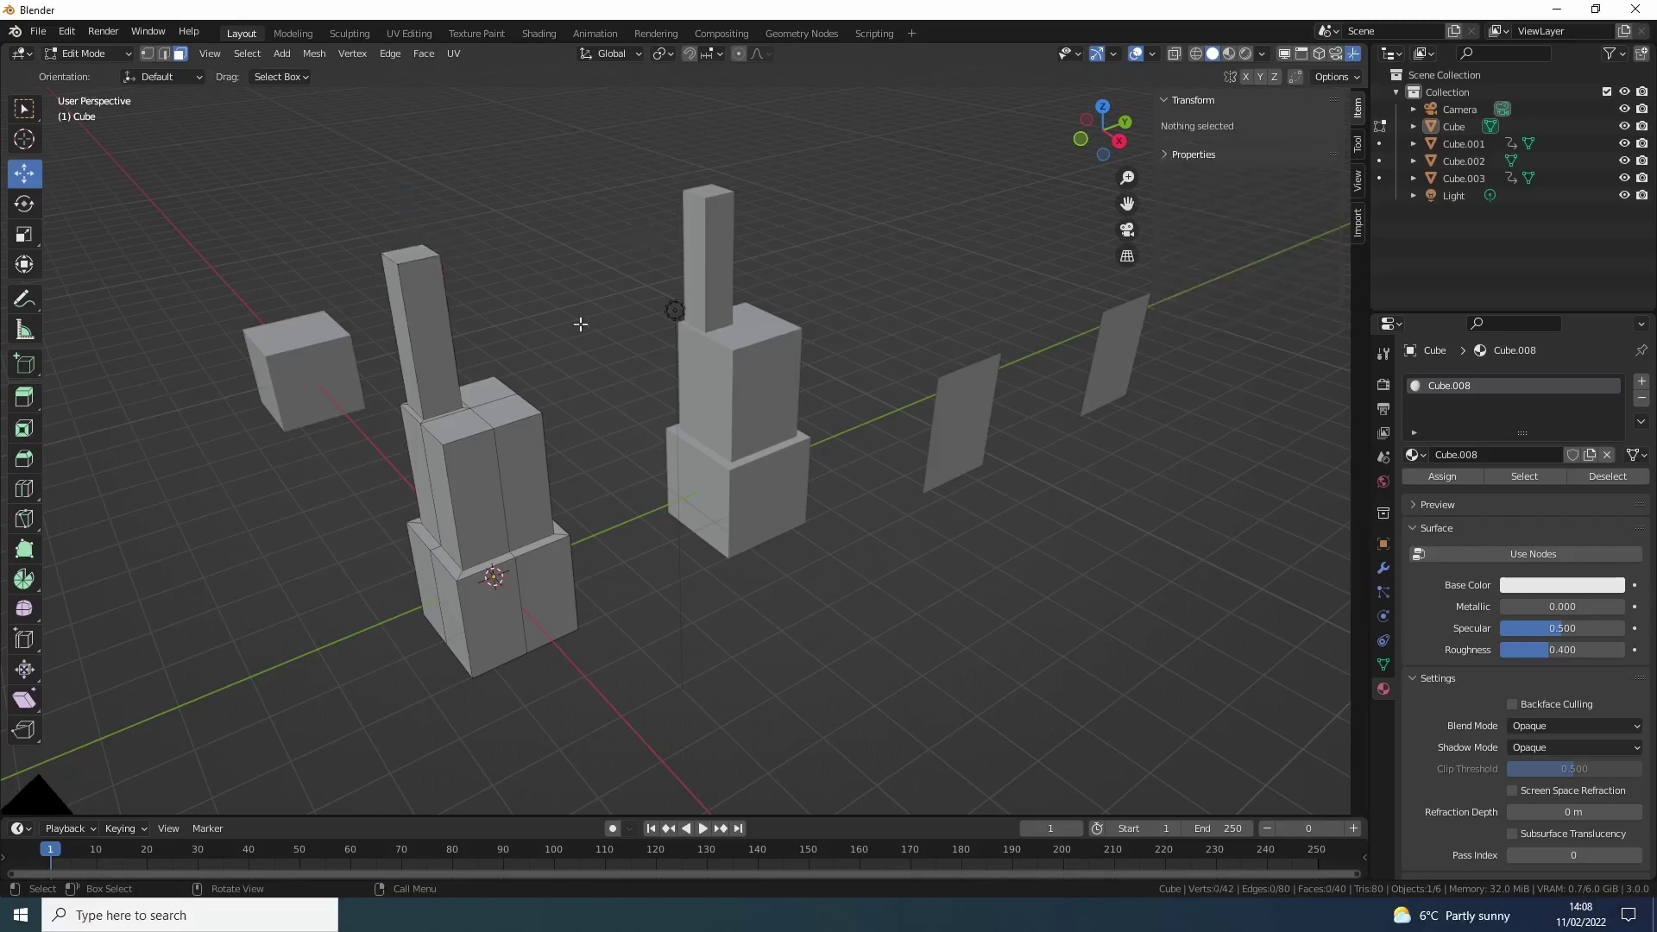
click(435, 368)
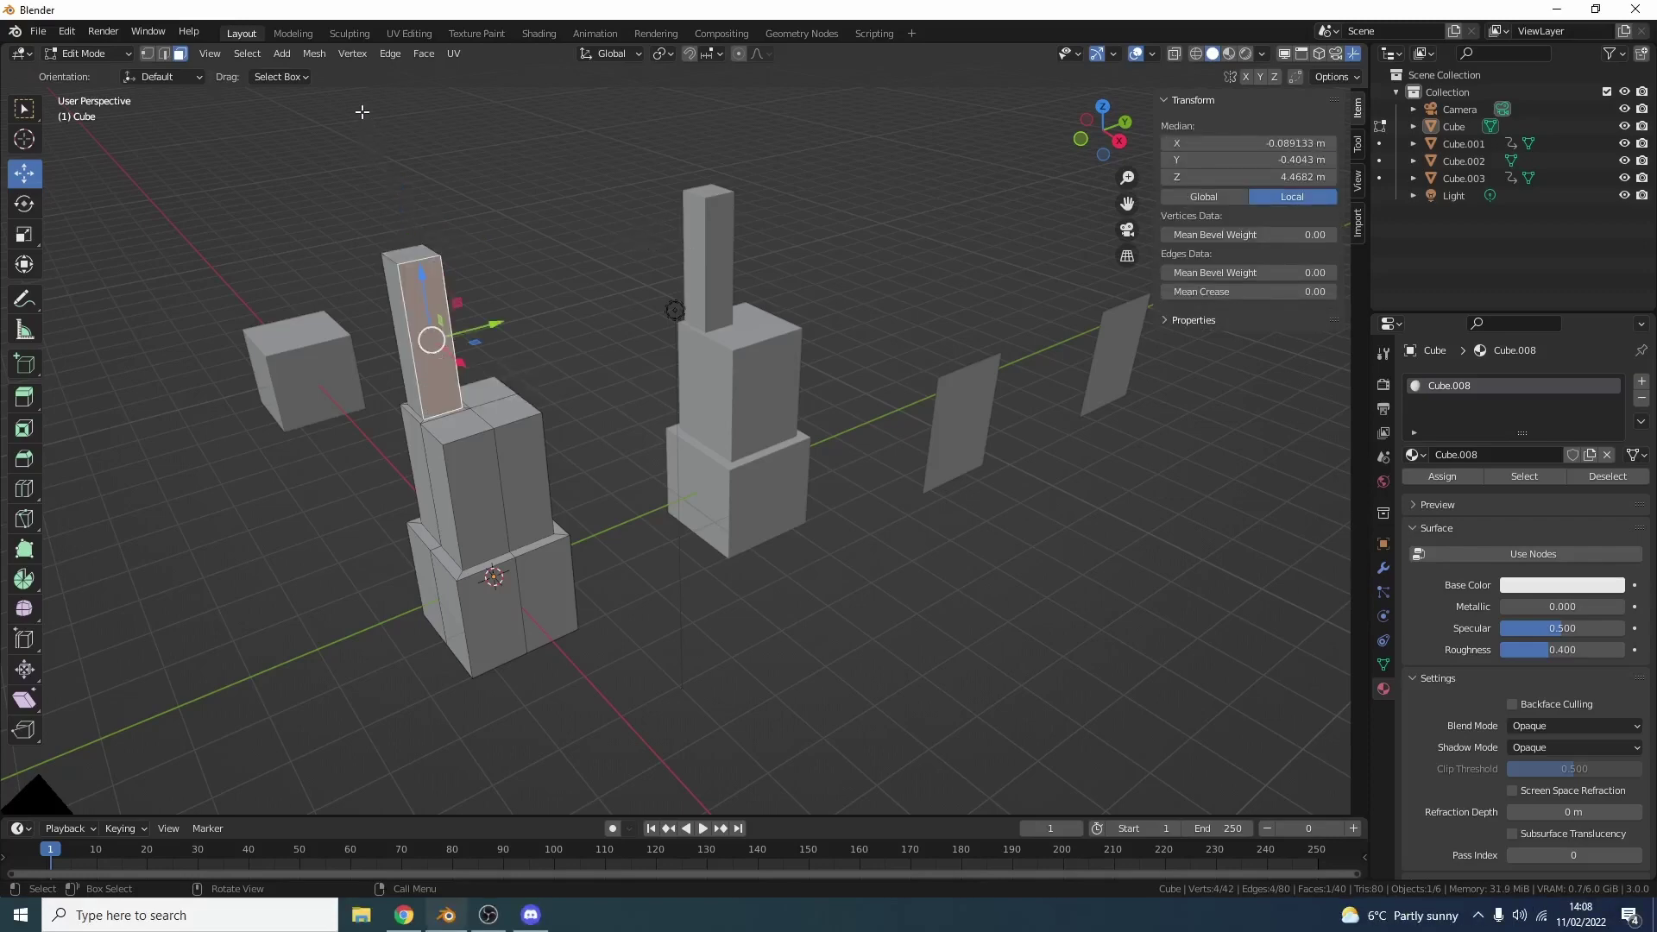
- Assign that face a random-colour material, Cube.009, then select a face on the lower block
click(316, 56)
mouse_move(340, 75)
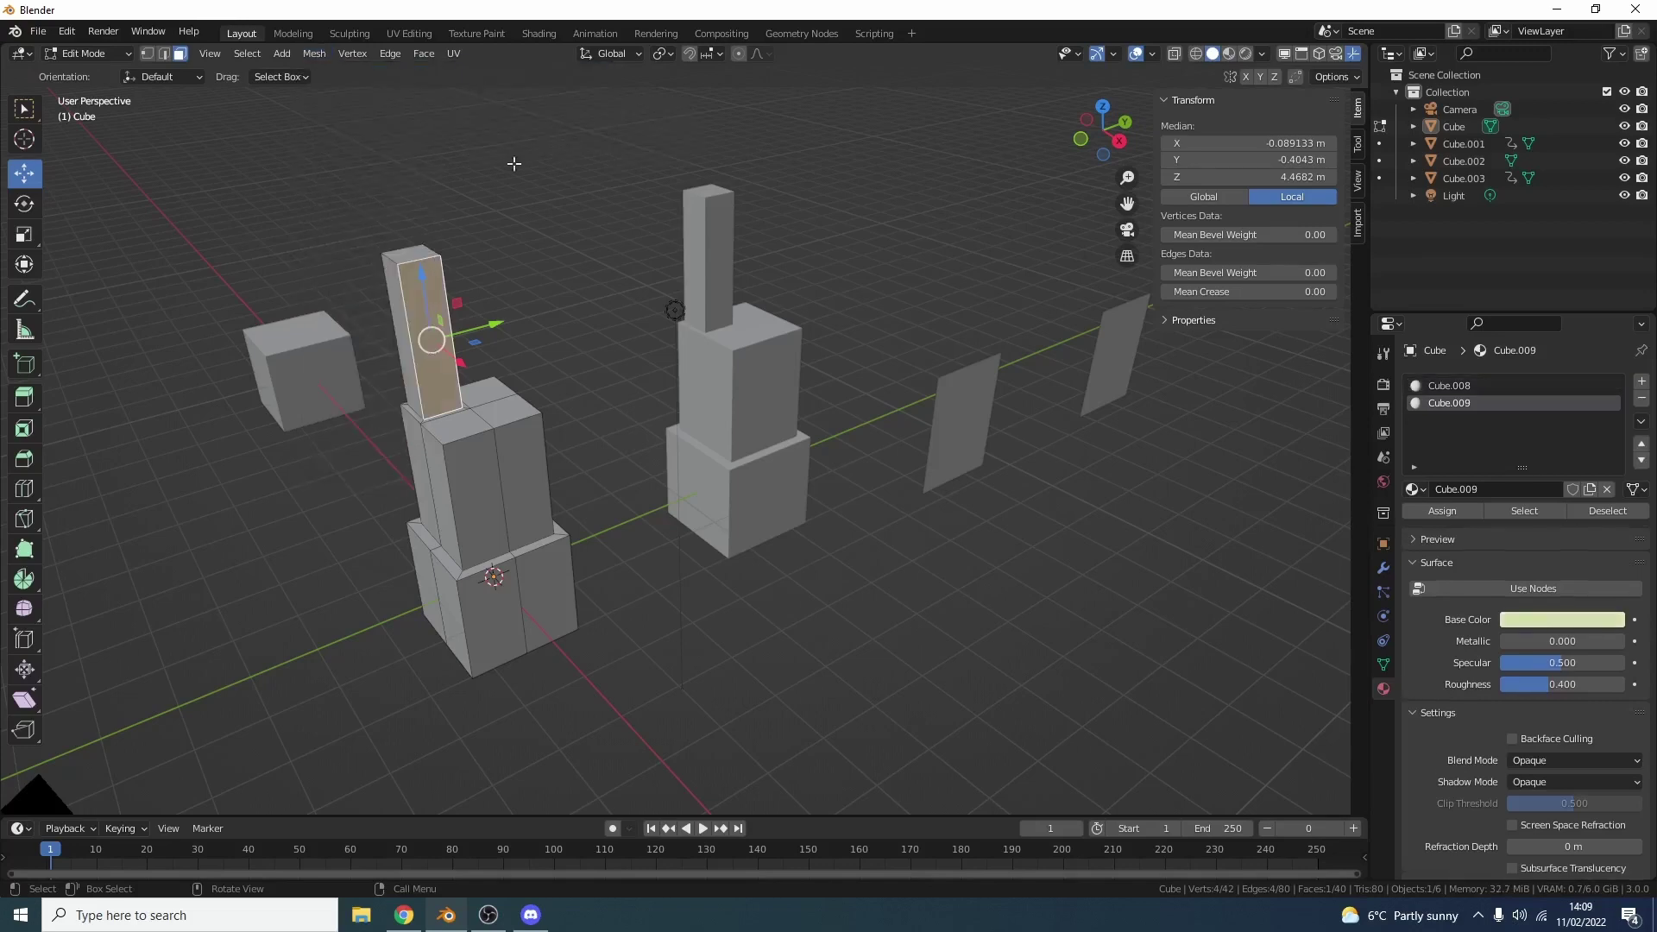
click(489, 90)
click(518, 431)
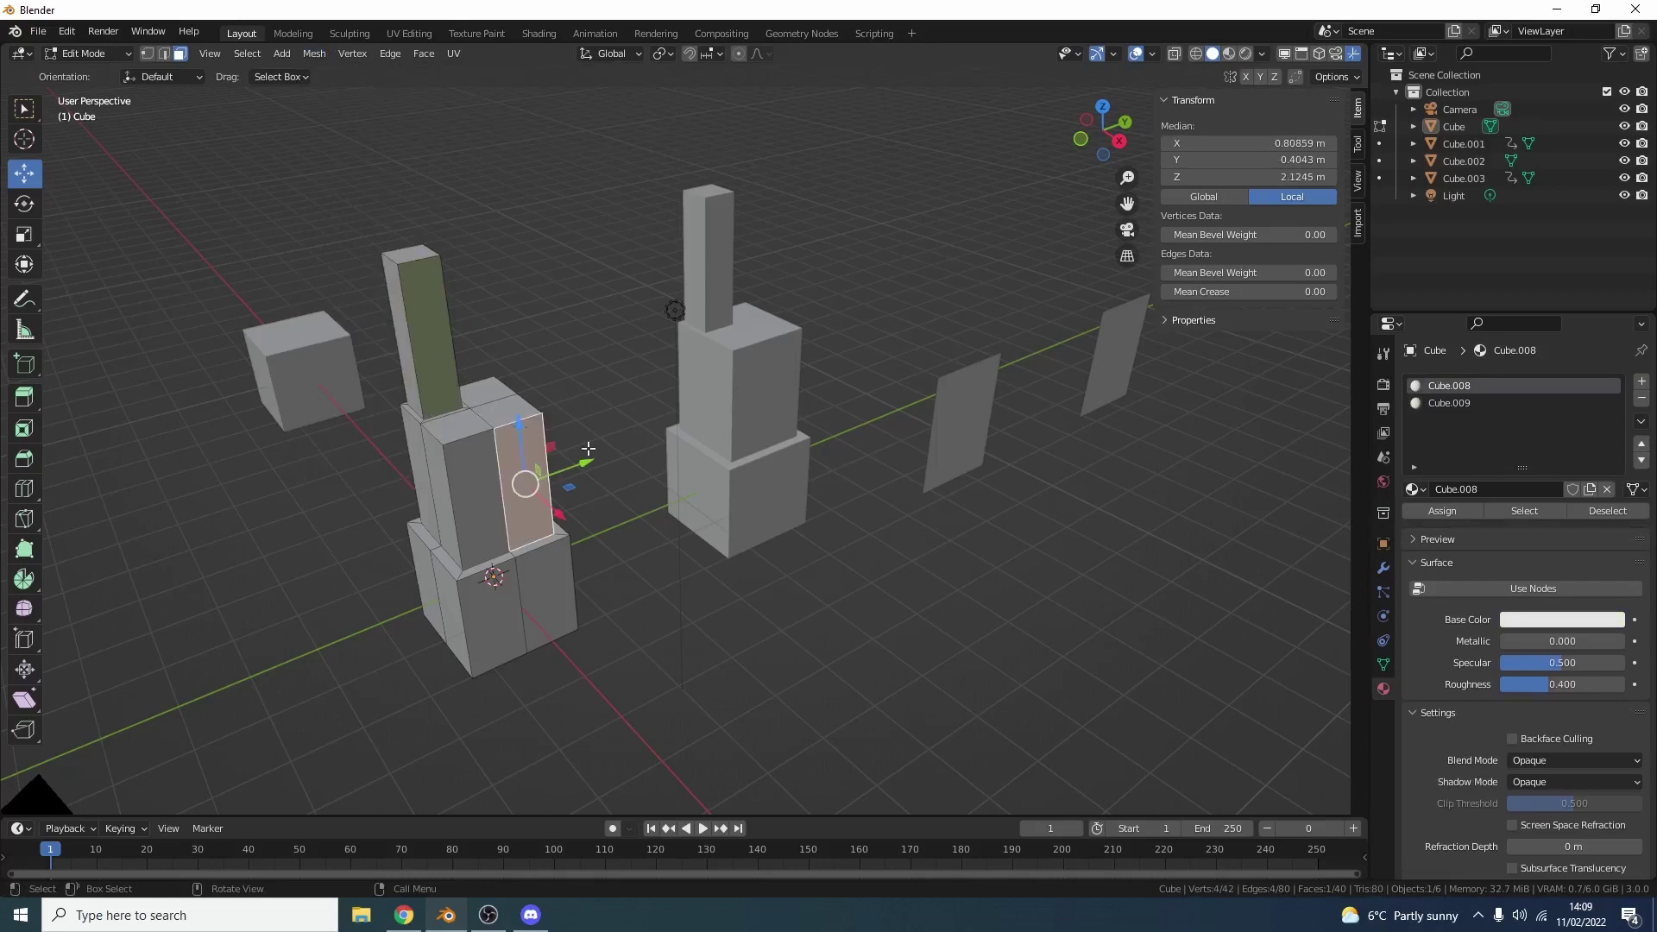
click(314, 53)
mouse_move(339, 76)
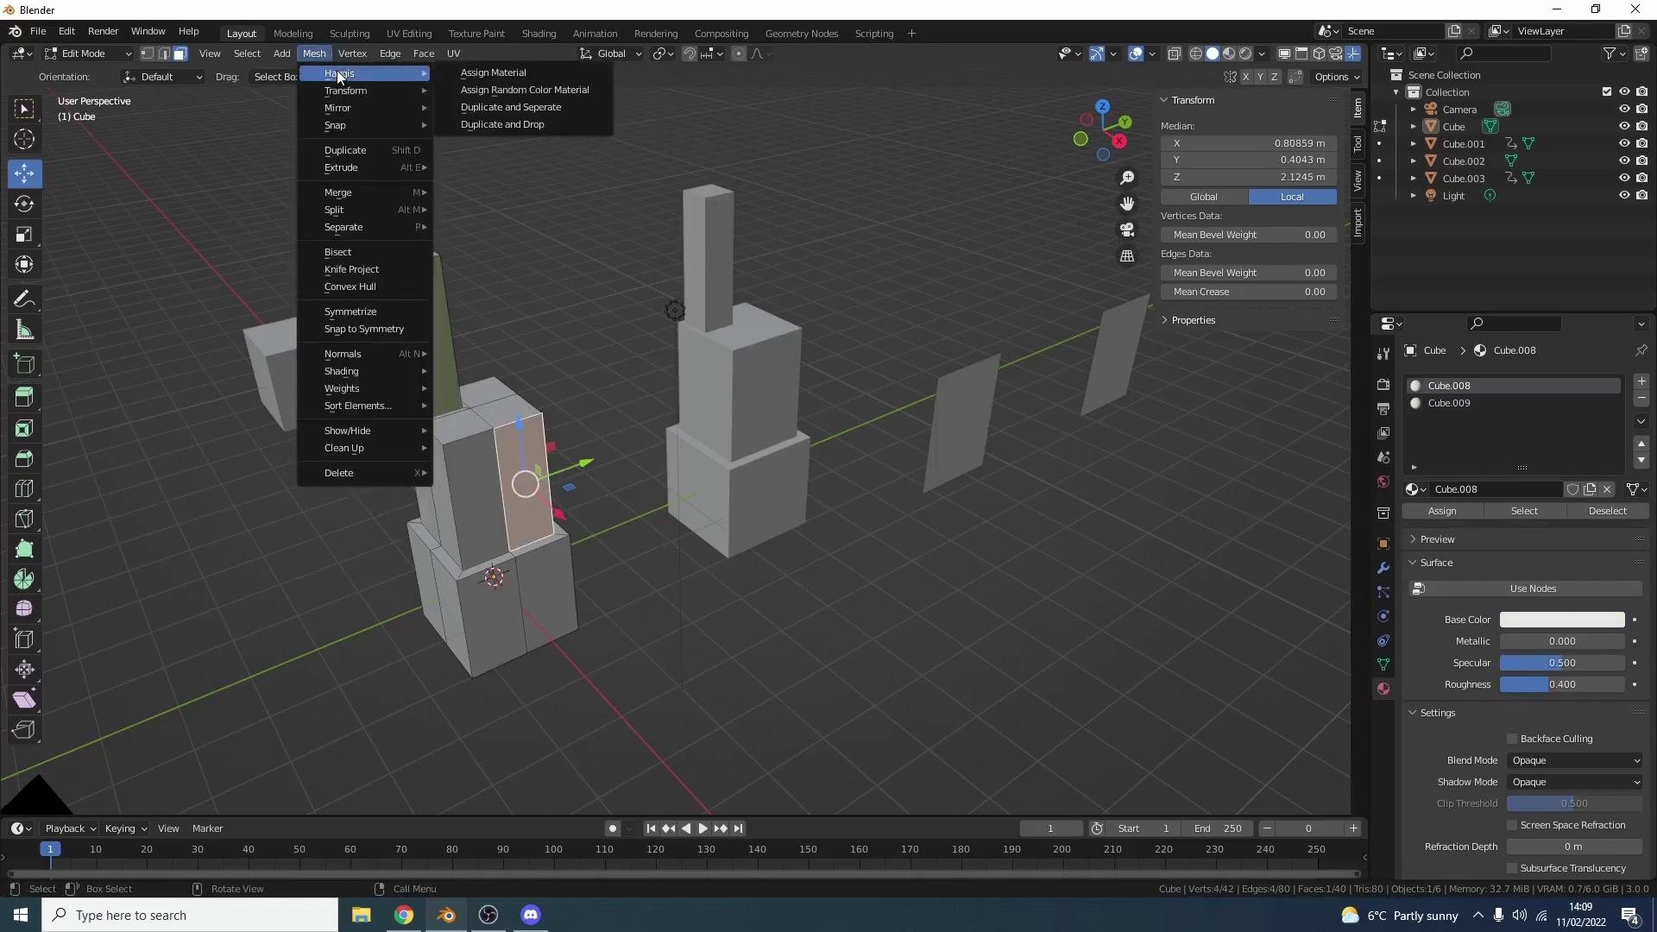
- Give the lower face a random-colour material, purple Cube.010
click(501, 90)
click(611, 474)
middle_drag(611, 474, 627, 528)
- Select the block's side faces and assign them a random mint-green material, Cube.011
click(476, 536)
shift+click(488, 629)
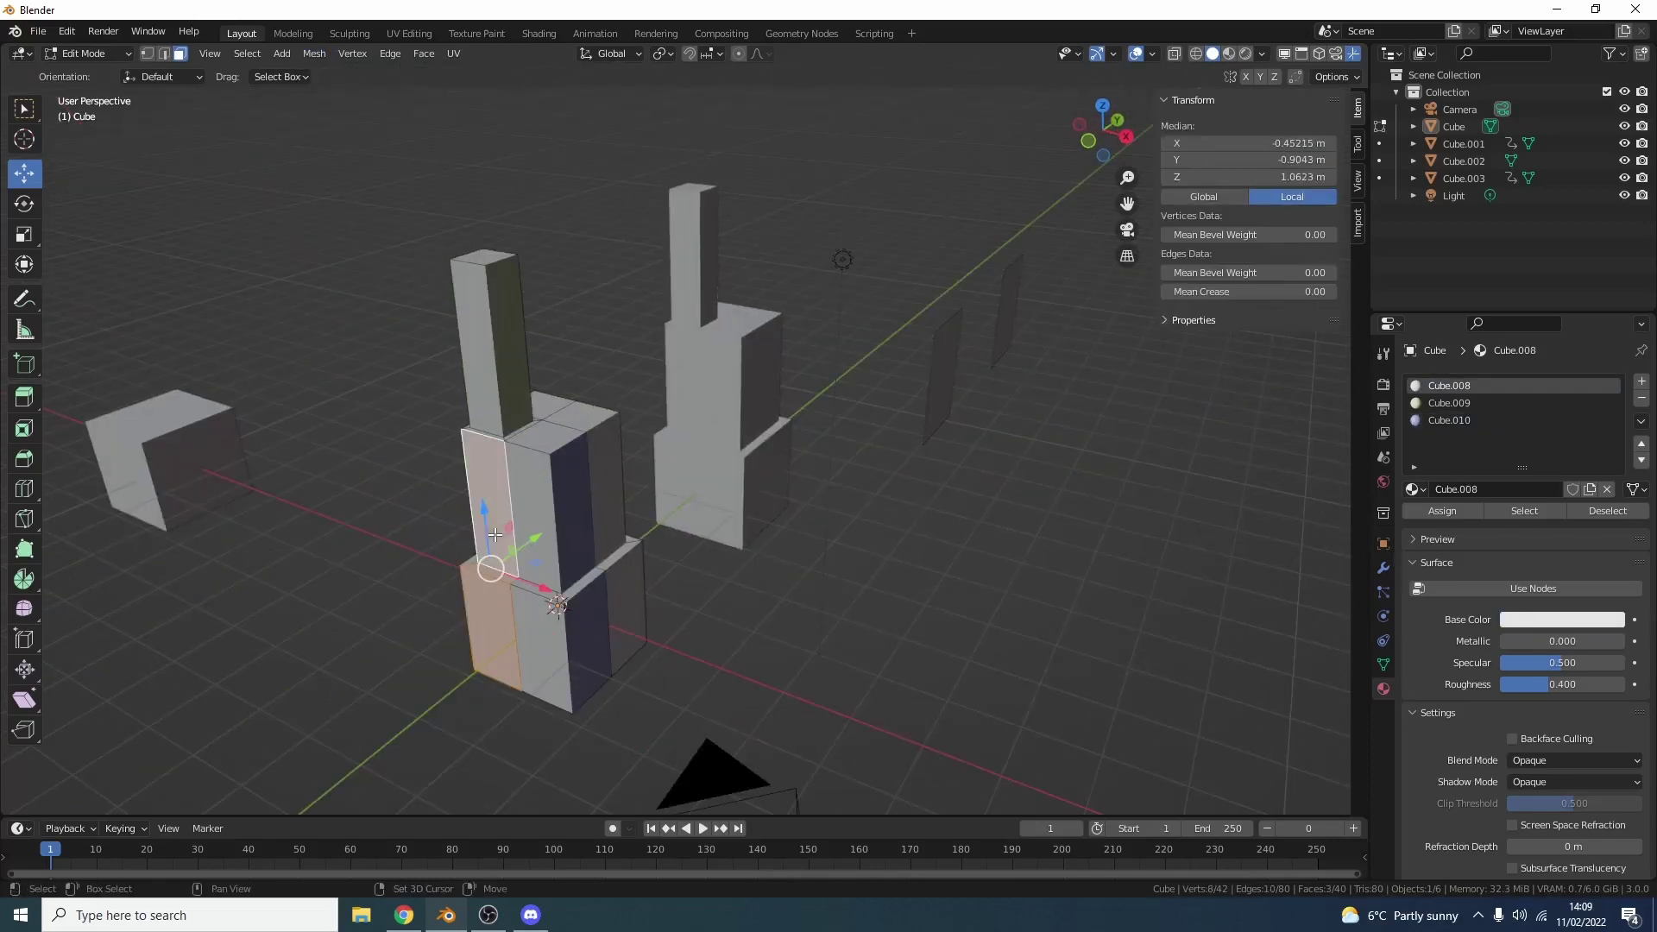
click(314, 53)
mouse_move(353, 73)
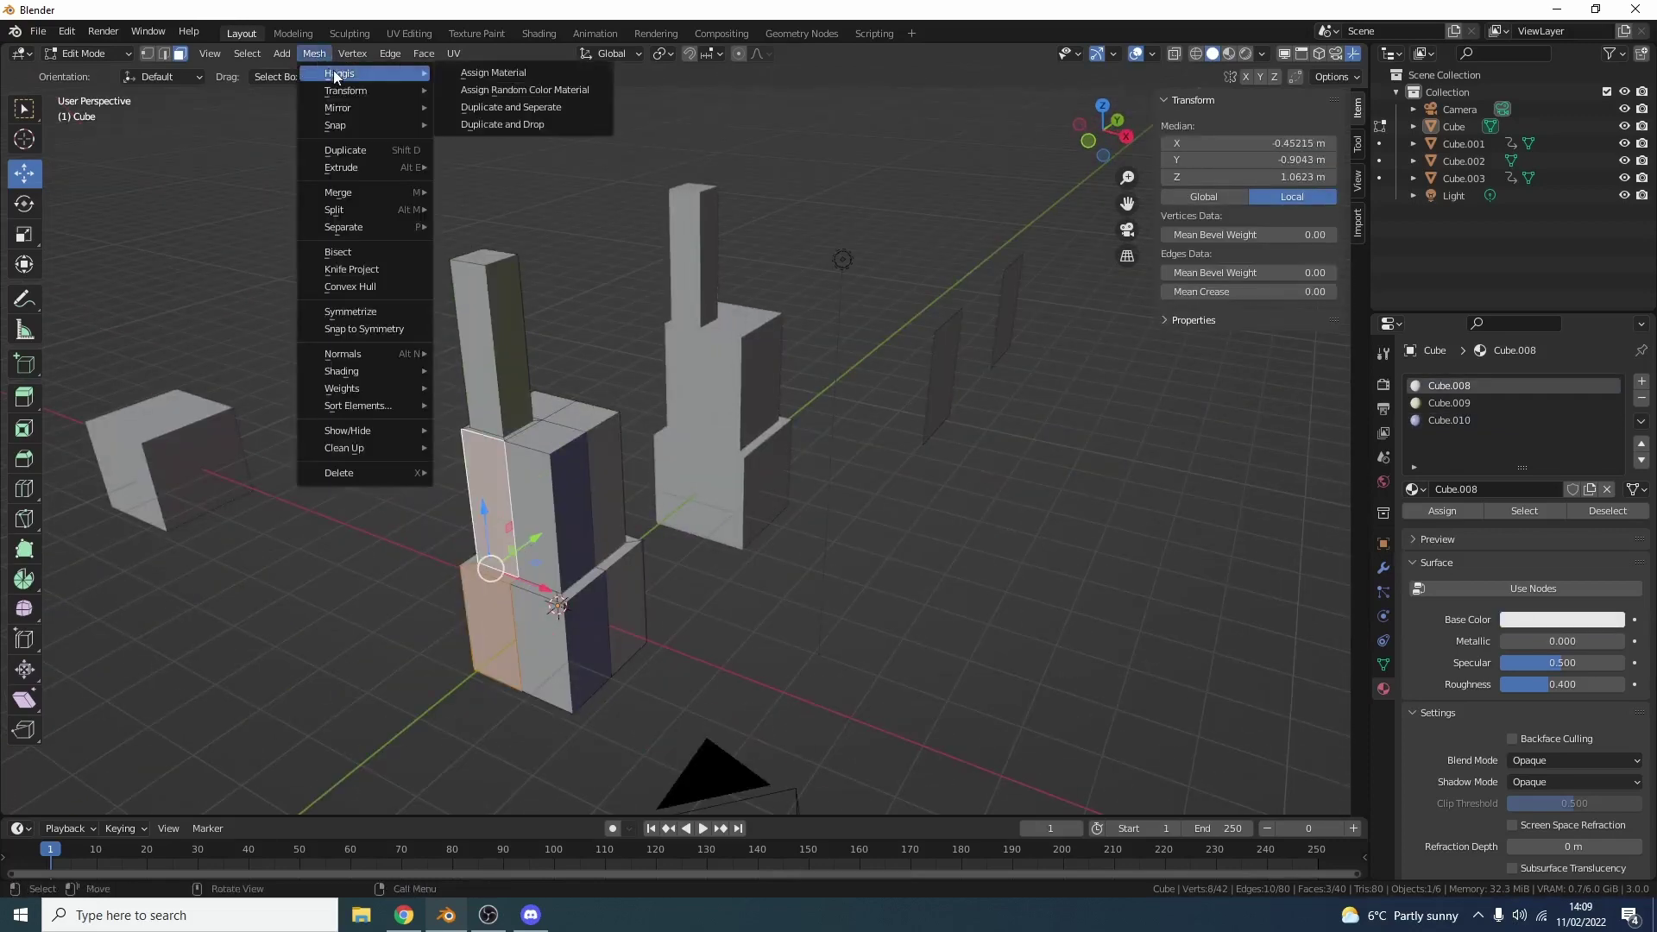
click(489, 90)
- Orbit and zoom to view the coloured faces, then select the upper front face
middle_drag(518, 397, 629, 437)
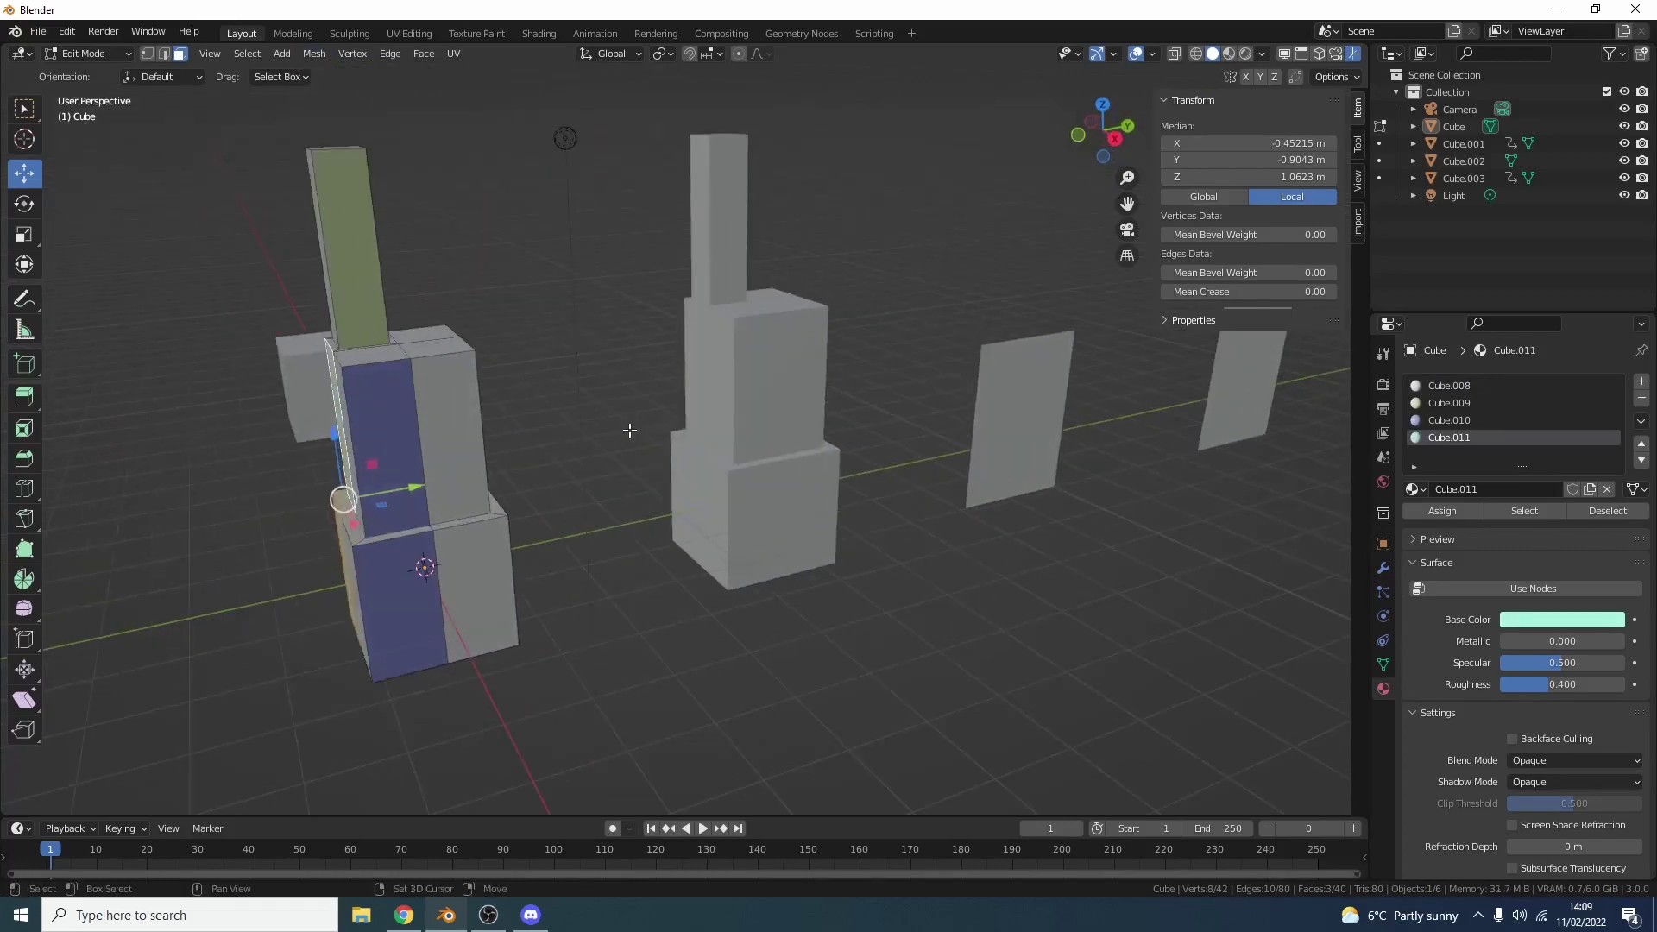
scroll(656, 414, up, 3)
click(507, 360)
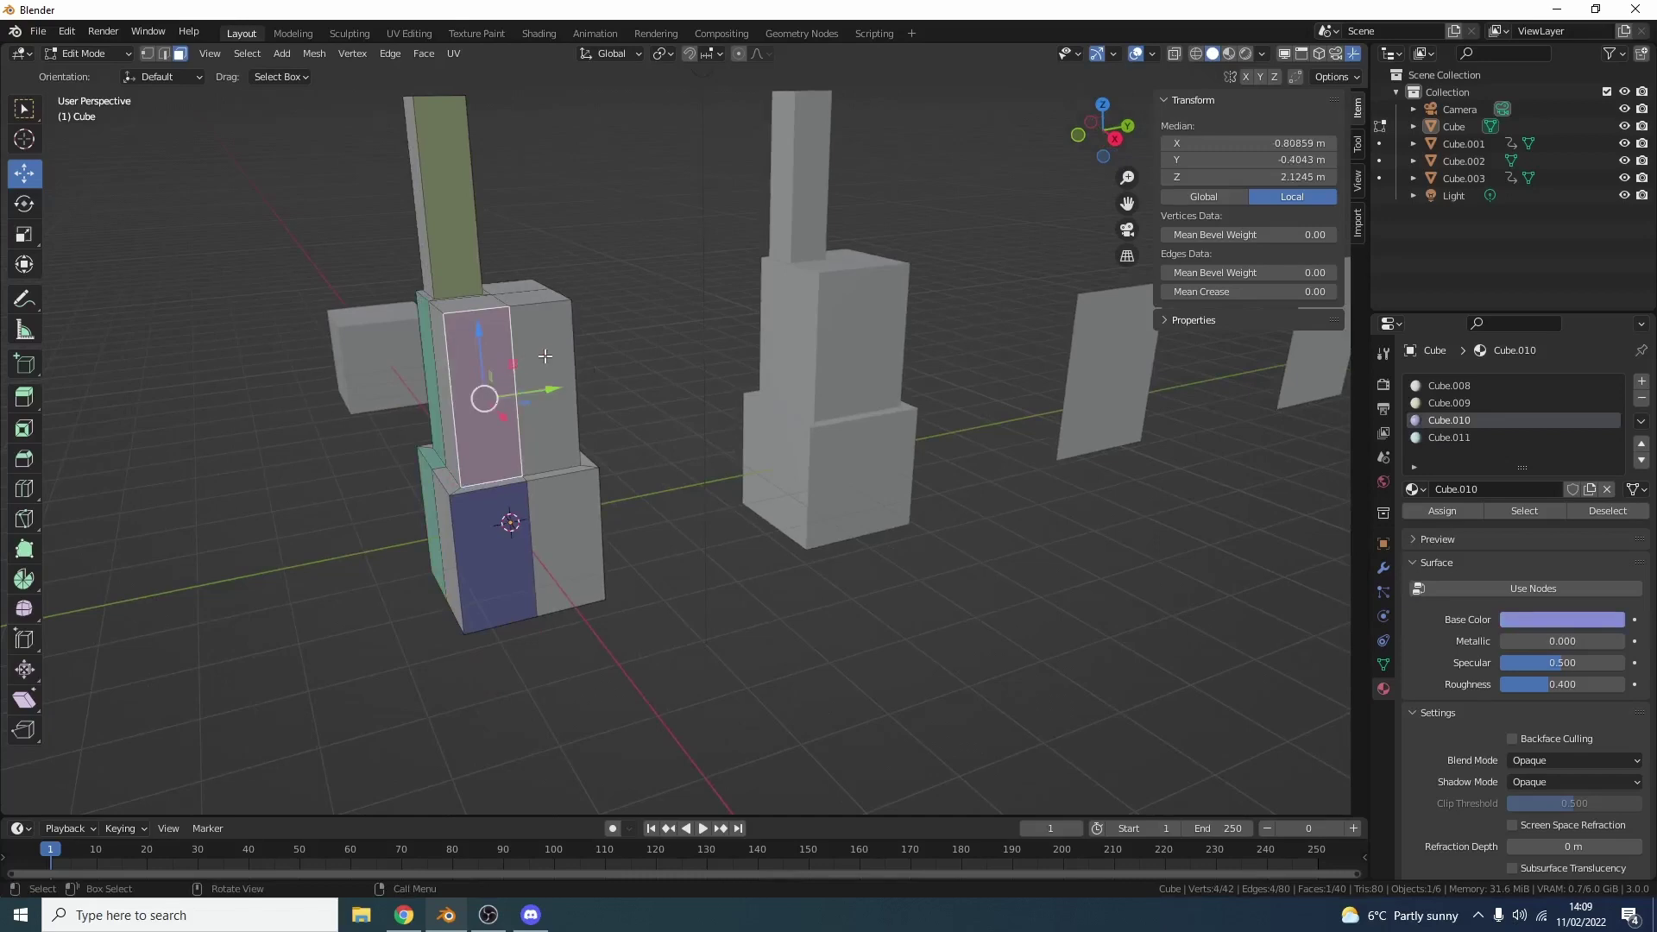
- Add the adjacent face to the selection, then try a Shift+D duplicate and undo it
shift+click(548, 356)
key(shift+d)
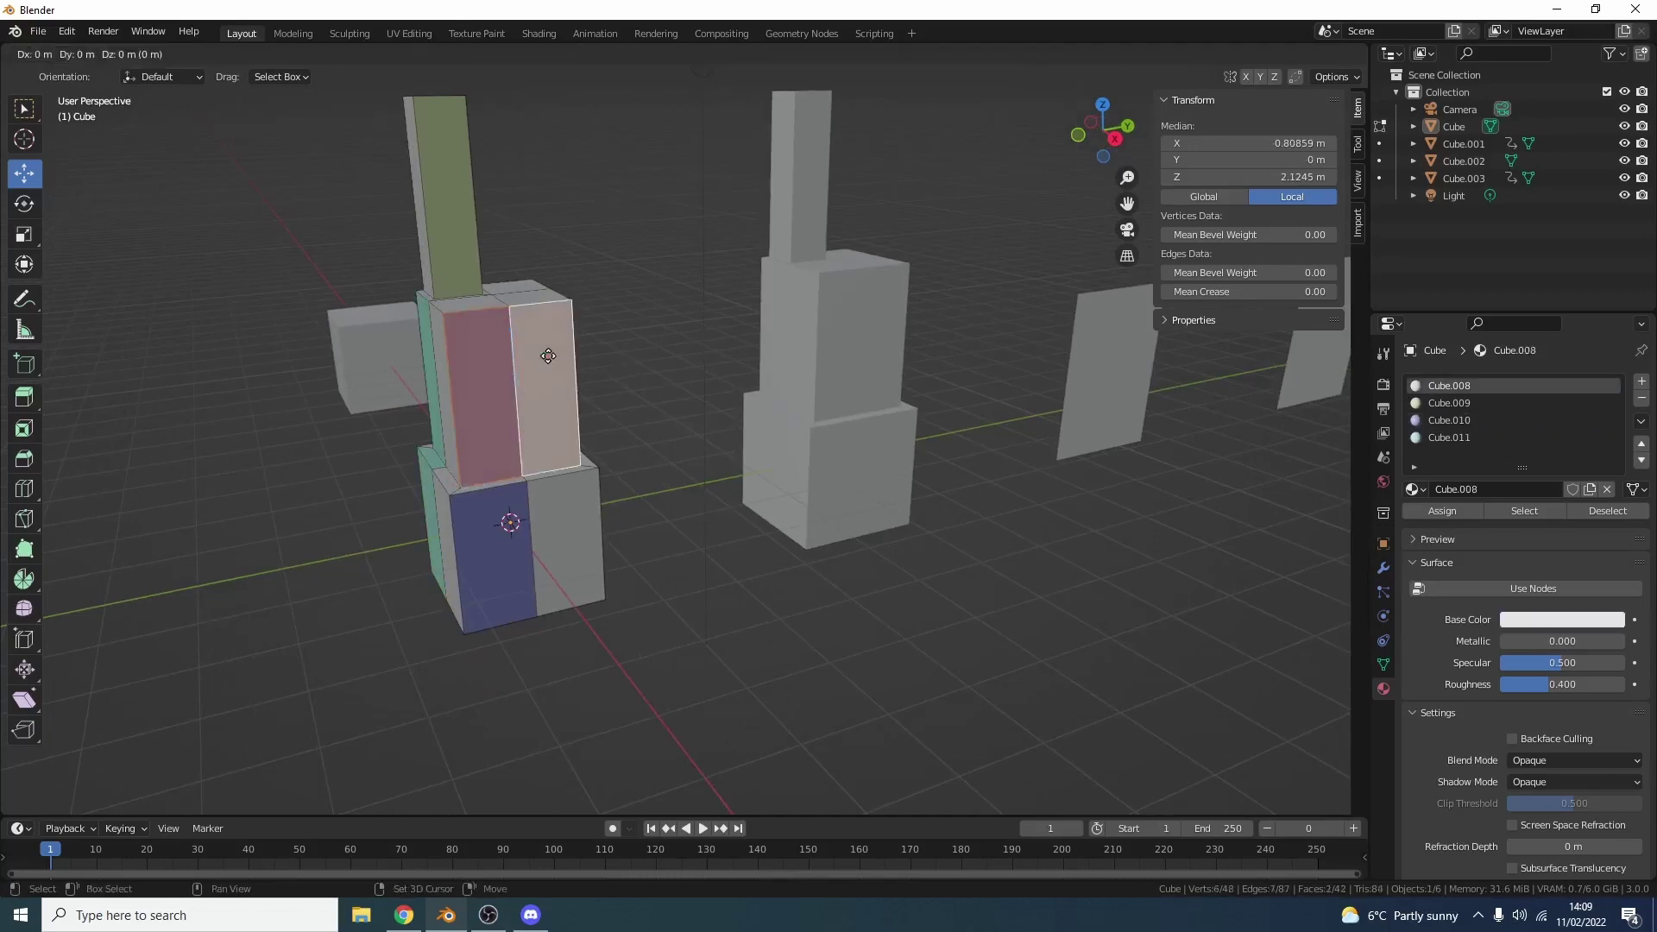
right_click(548, 356)
key(ctrl+z)
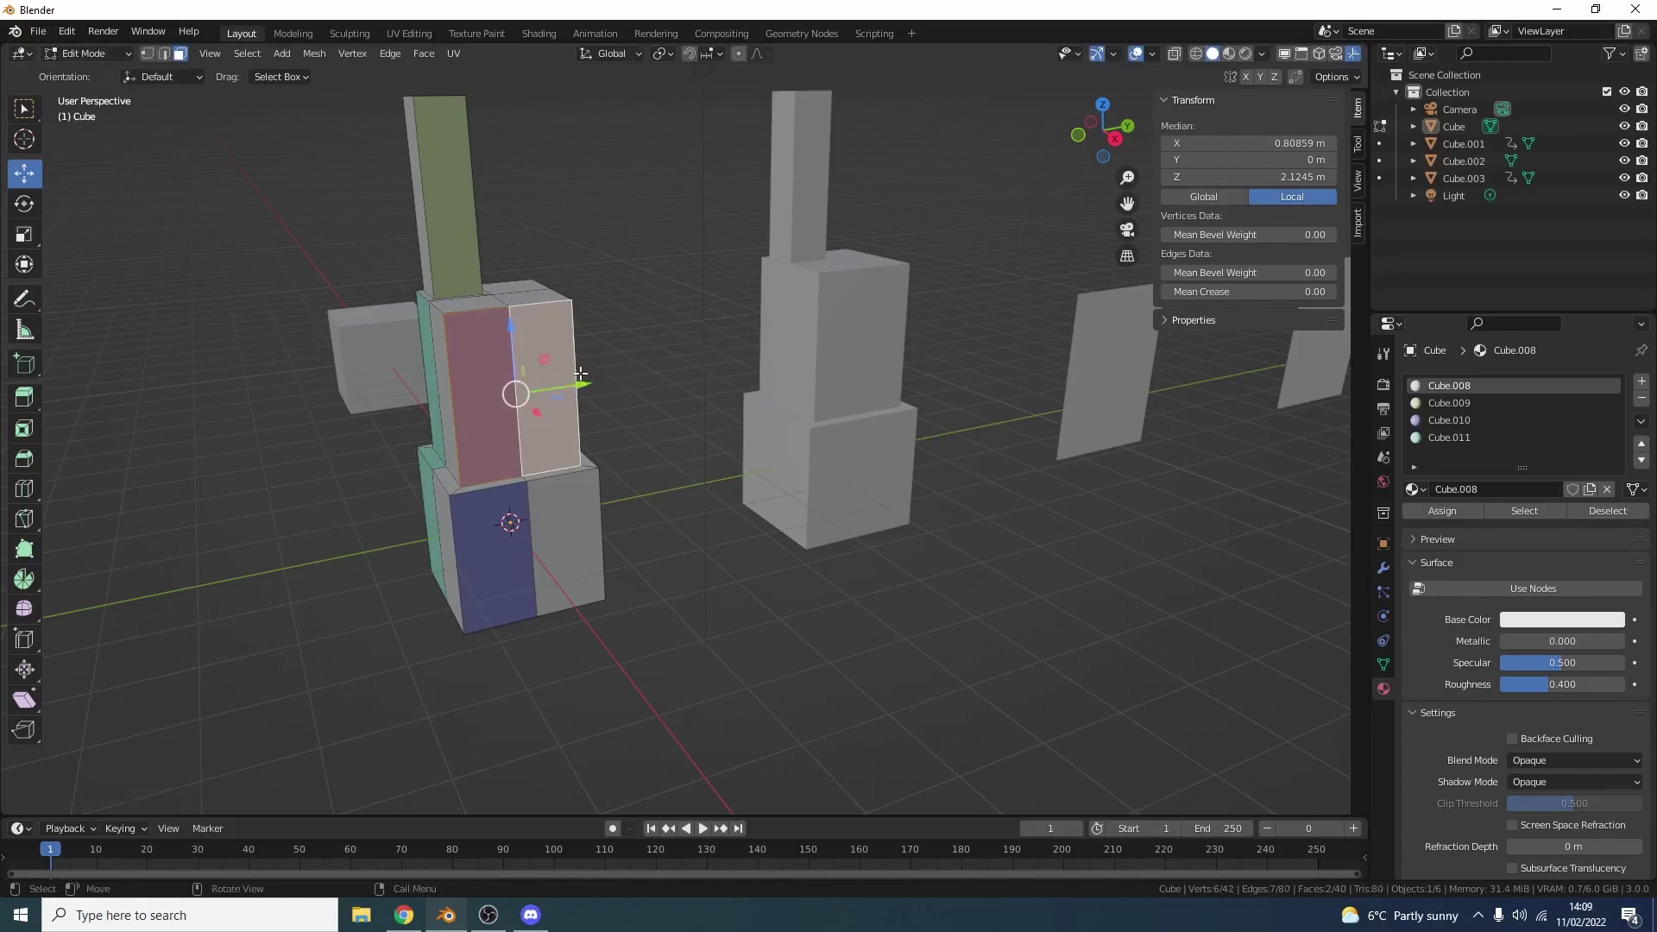
key(ctrl+z)
key(ctrl+z)
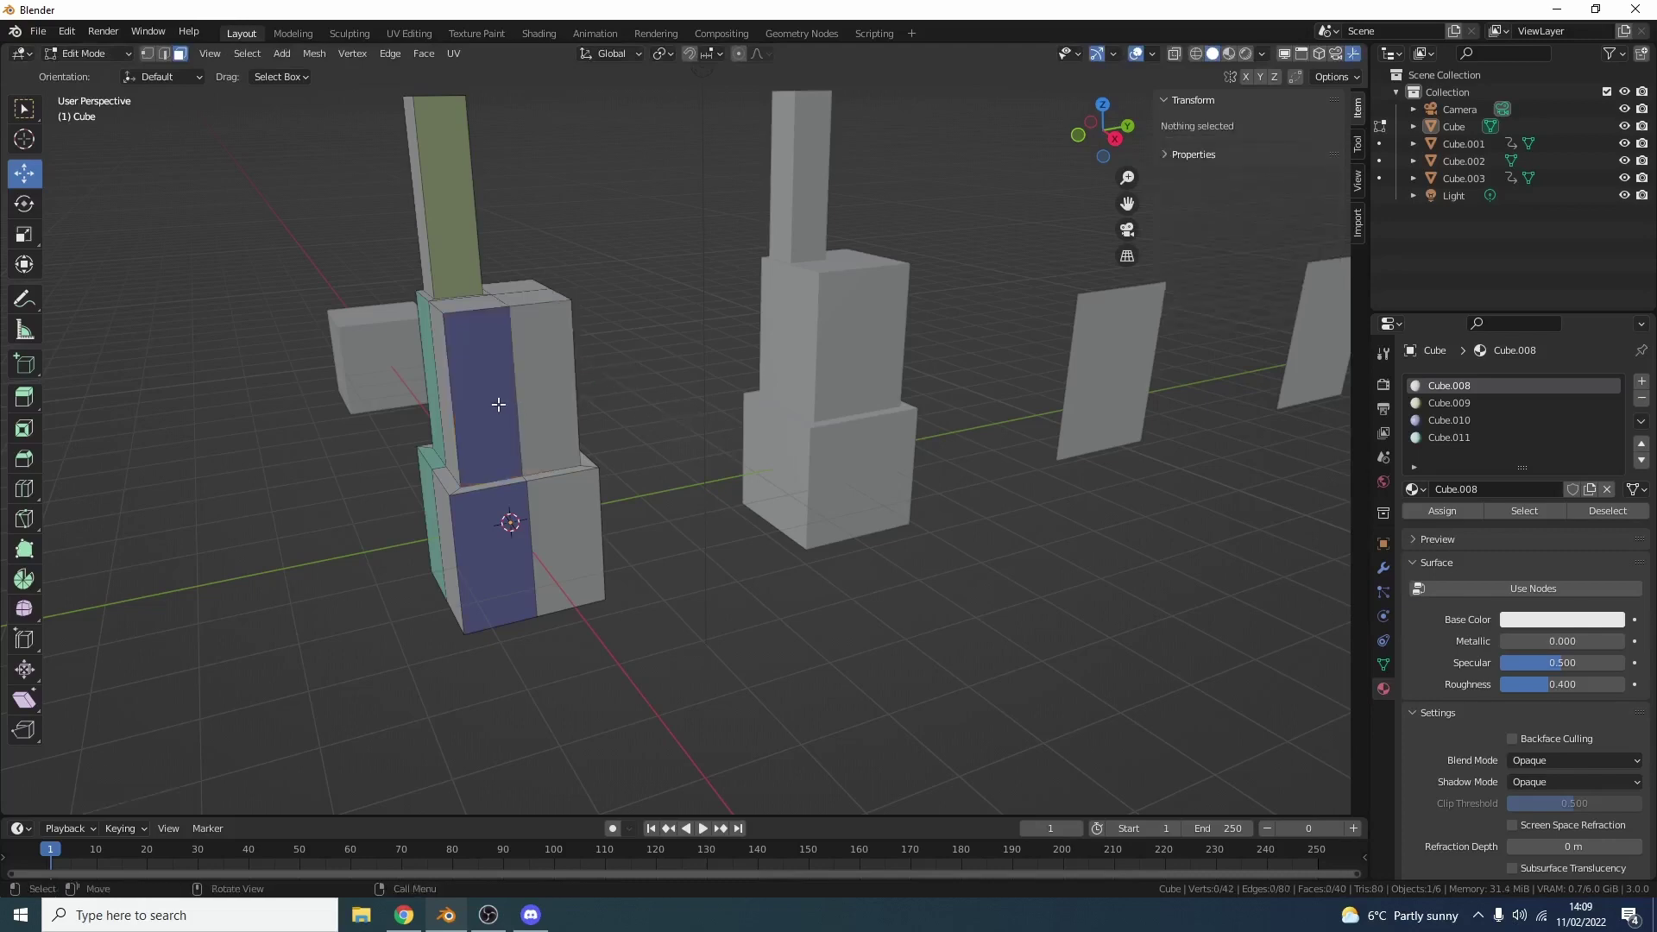
key(ctrl+shift+z)
key(ctrl+shift+z)
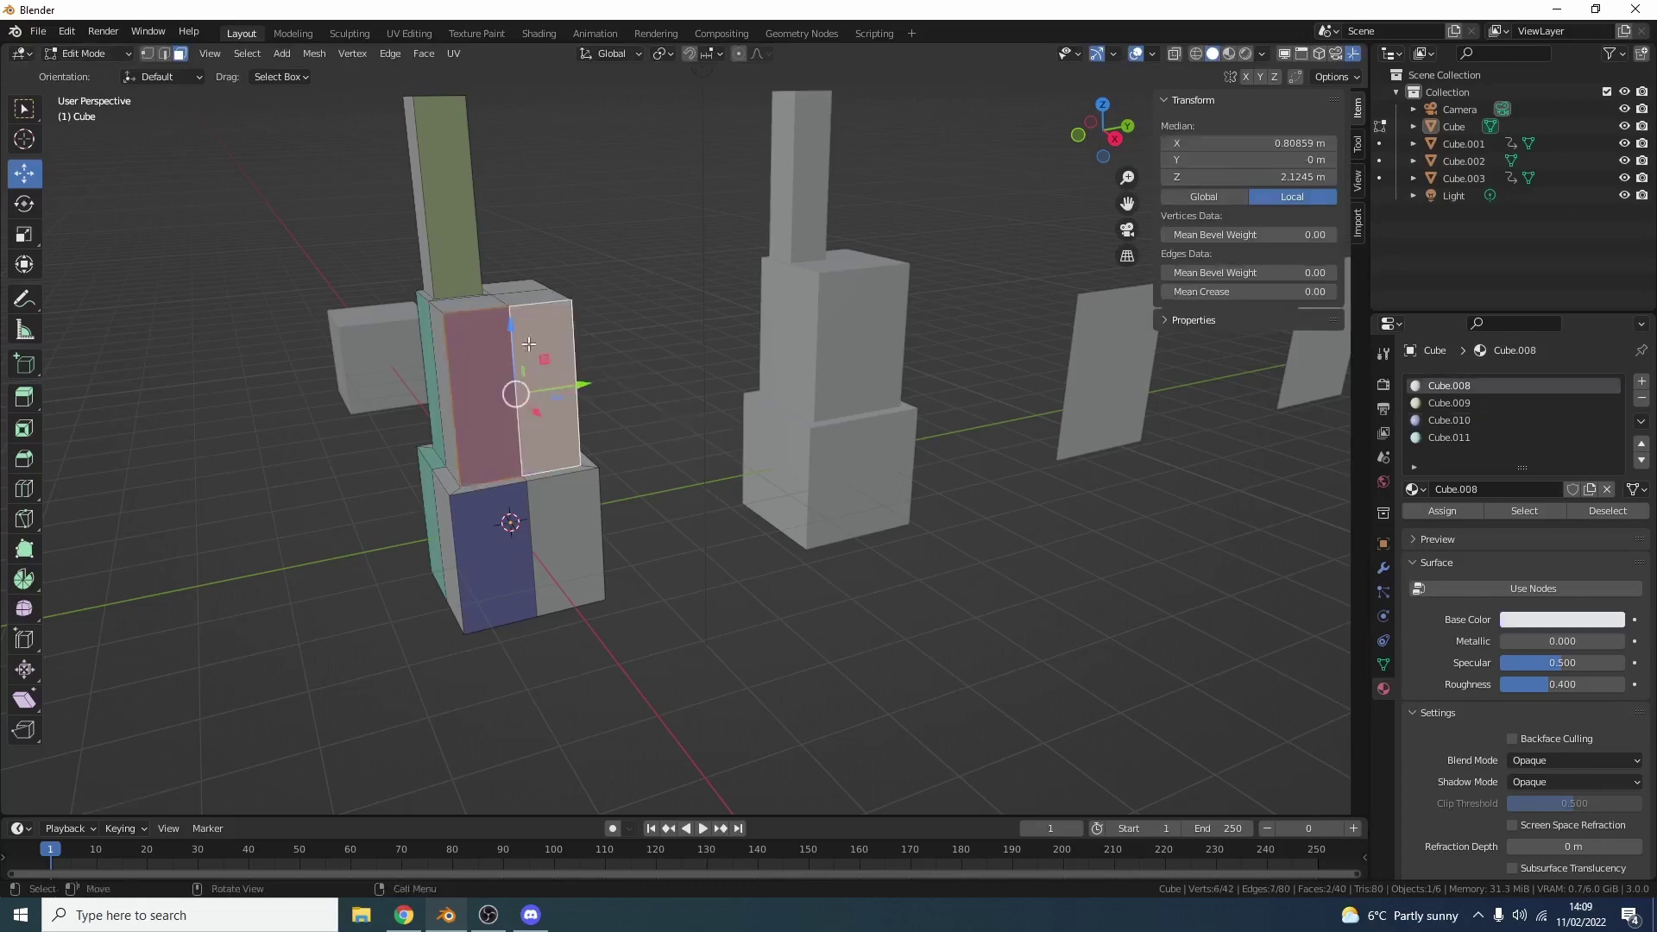
- Copy the two faces into a new object, Cube.004, with Haggis Duplicate and Seperate, then edit it
click(314, 54)
mouse_move(341, 73)
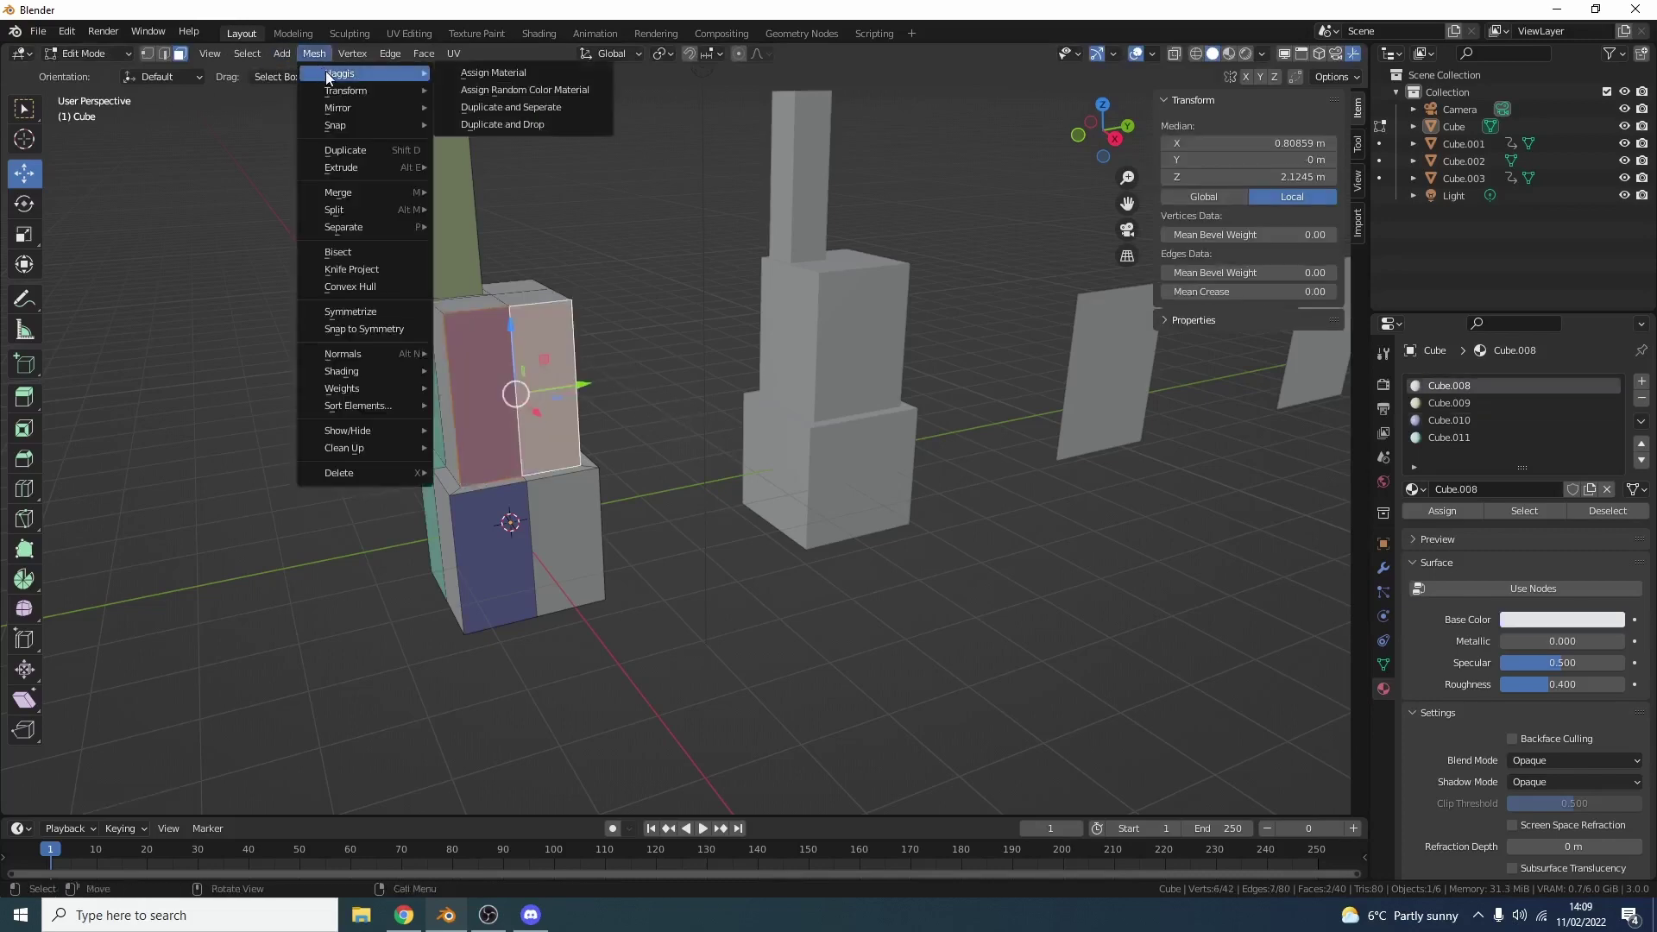
click(523, 107)
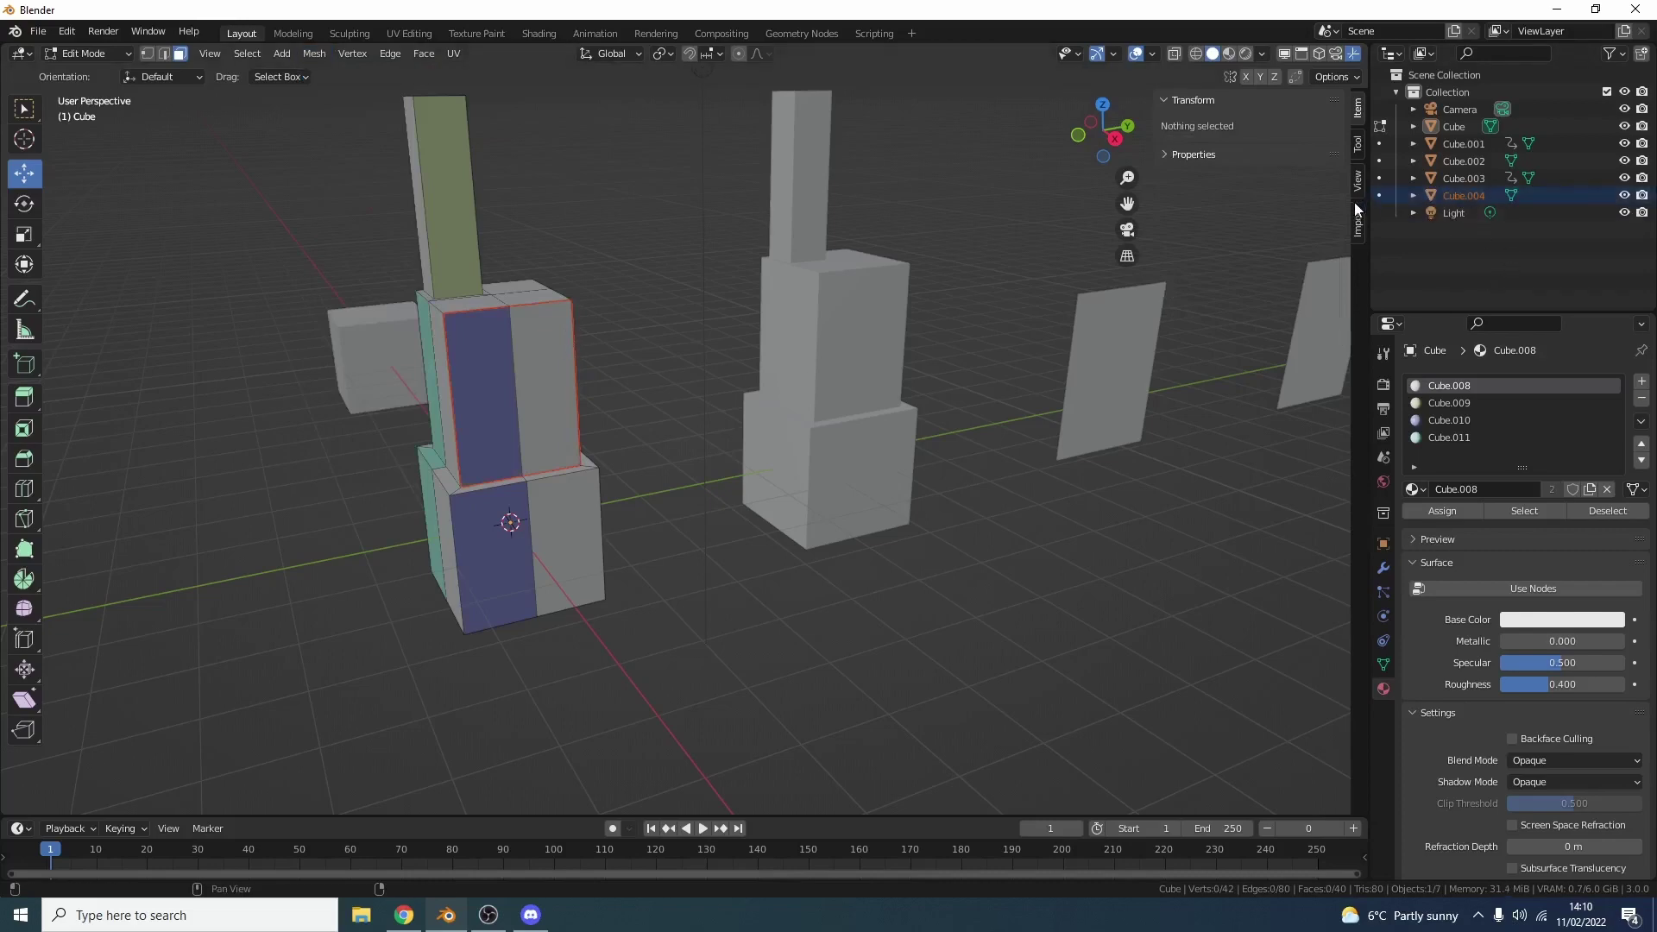
click(1381, 197)
- Take Cube.004 out of Edit Mode into Object Mode
key(Tab)
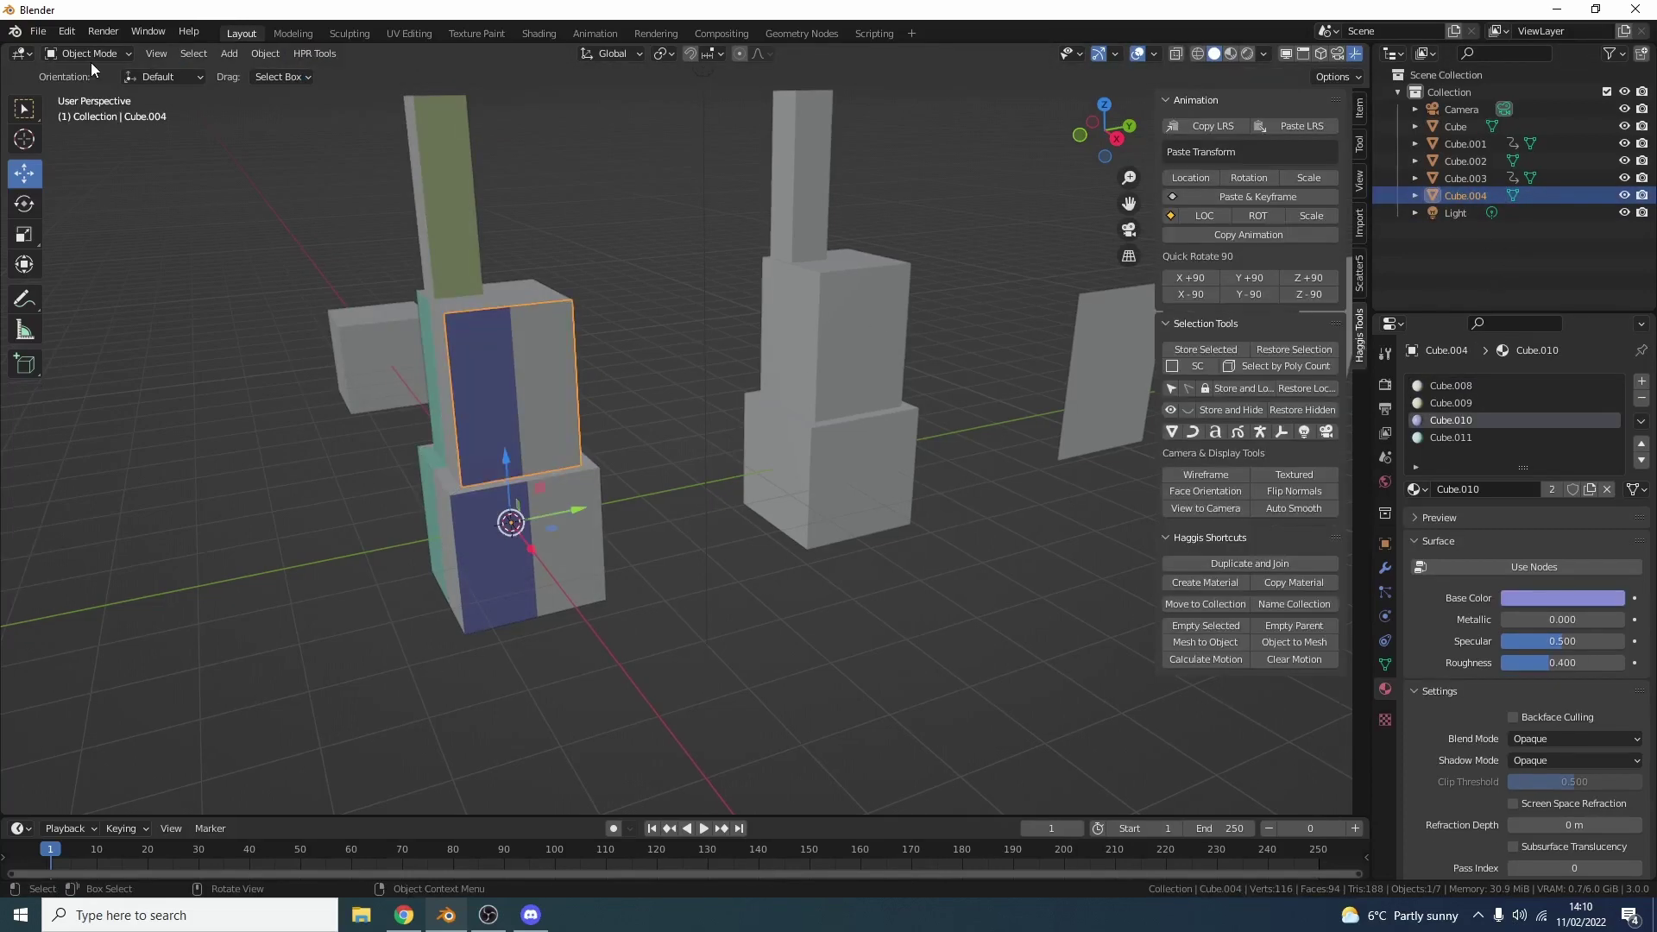